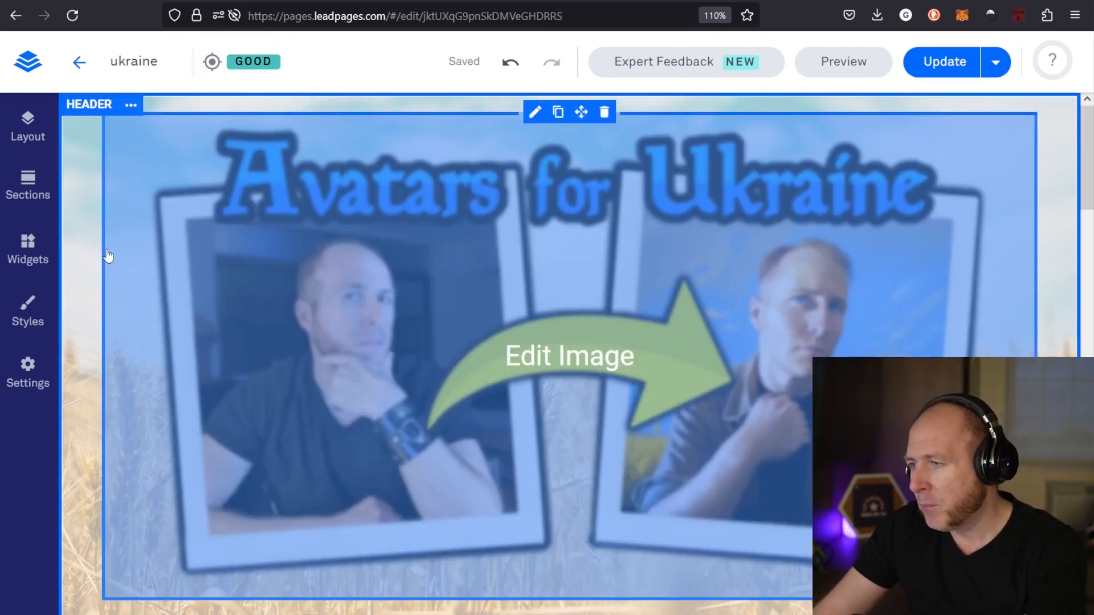
Review the page's section list and expand the FAQ section to inspect its style, row and column structure
scroll(108, 256, "down", 20)
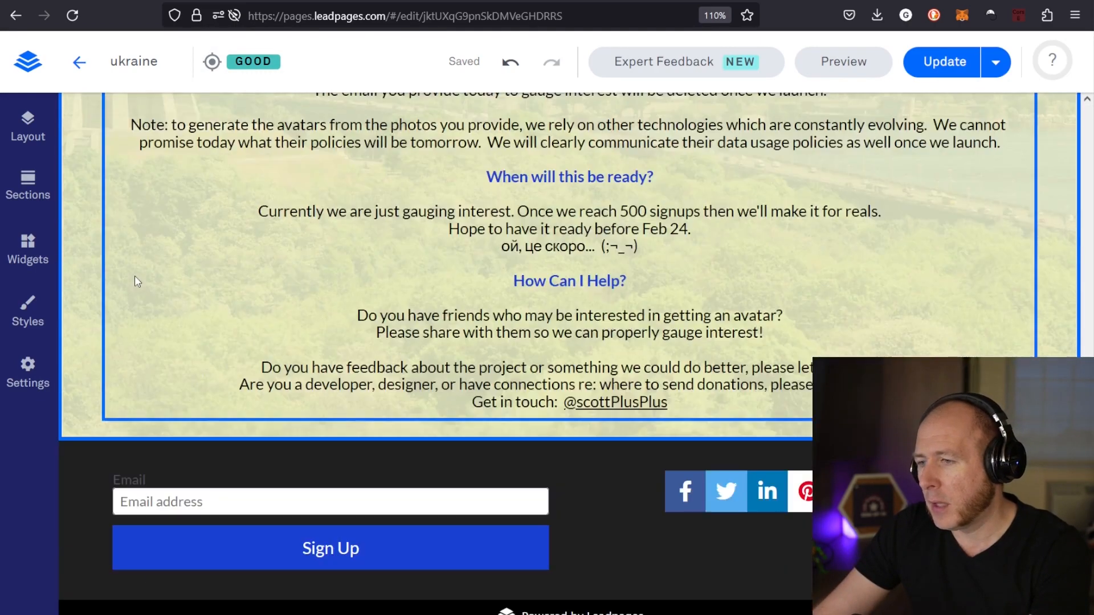
scroll(136, 282, "up", 20)
left_click(27, 127)
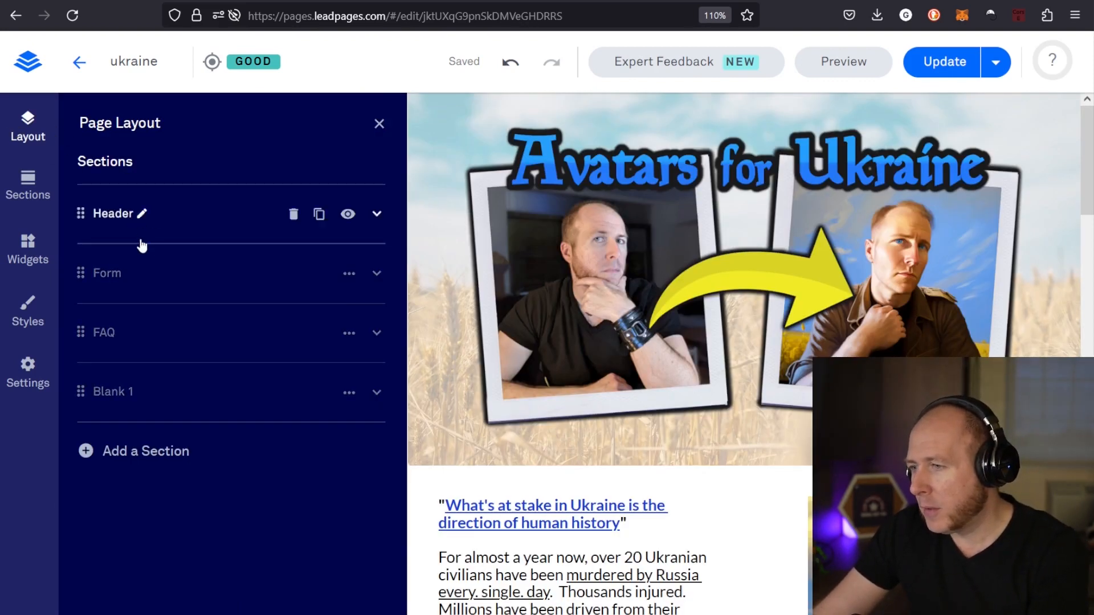
scroll(683, 362, "down", 10)
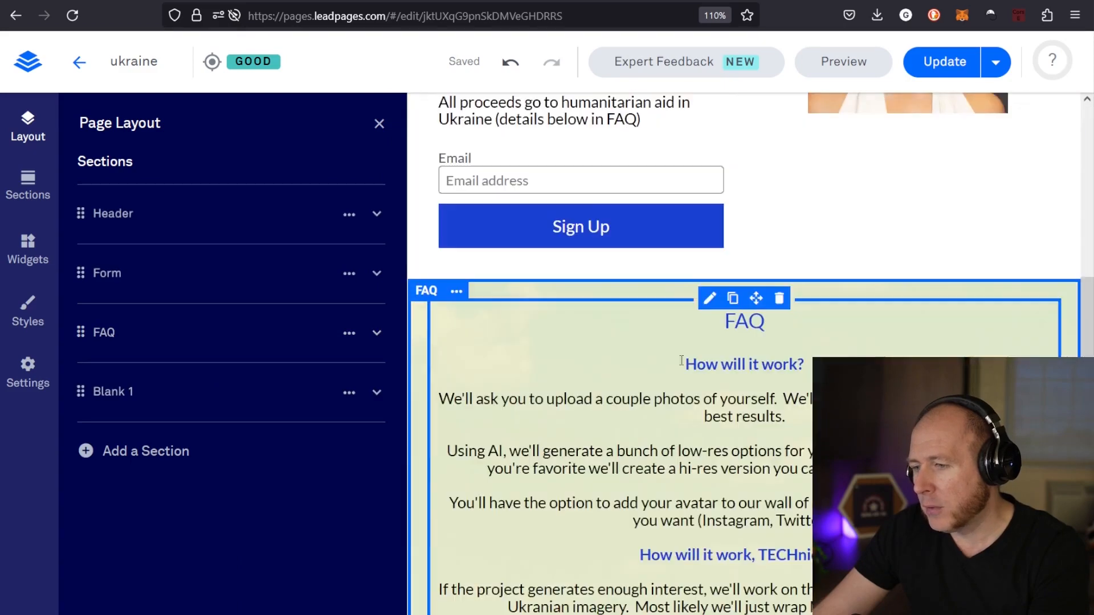
left_click(124, 332)
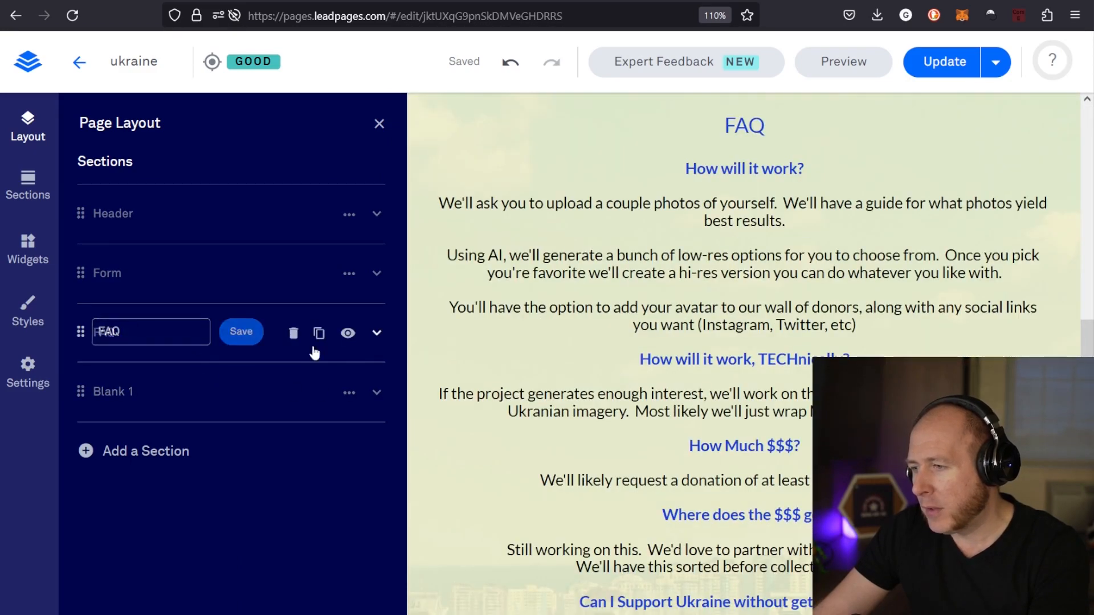
left_click(376, 333)
scroll(131, 420, "down", 1)
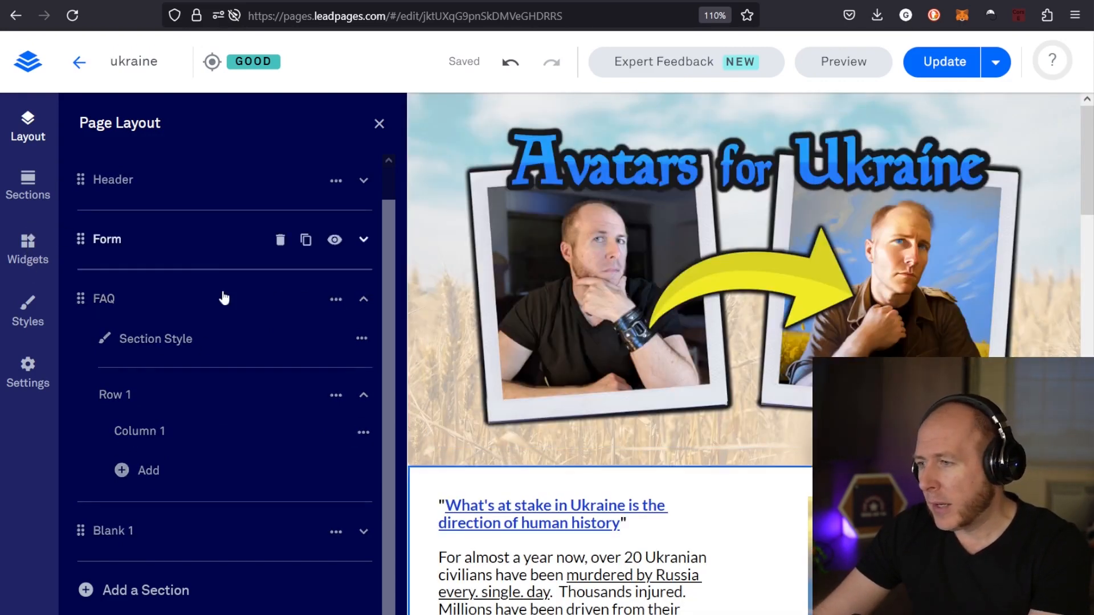
Look through the available widgets and inspect the text, image and sign-up form in the Form section
left_click(28, 246)
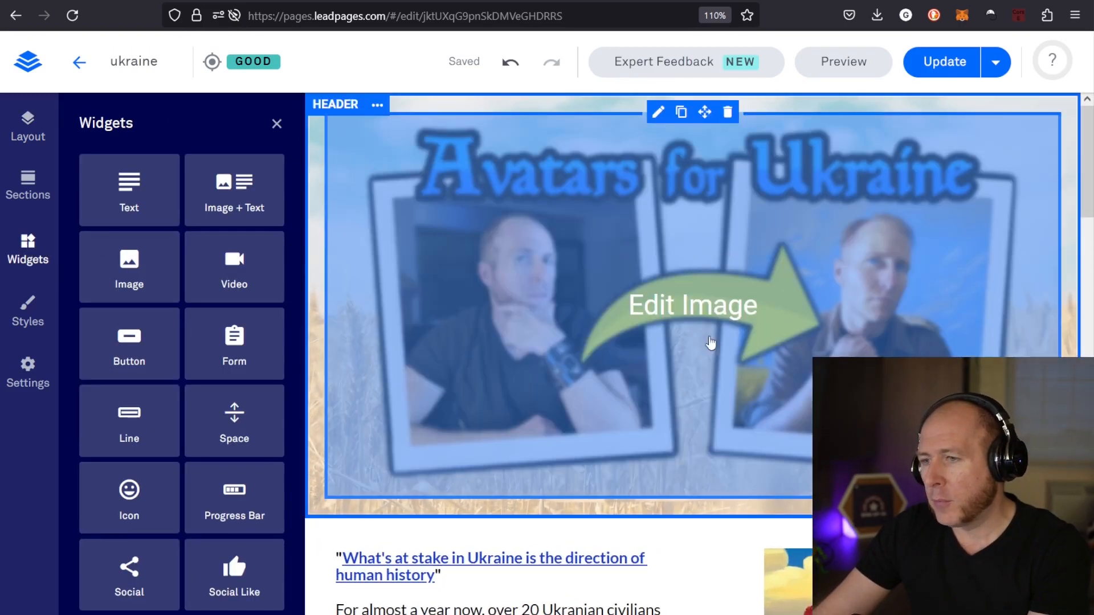
scroll(672, 344, "down", 6)
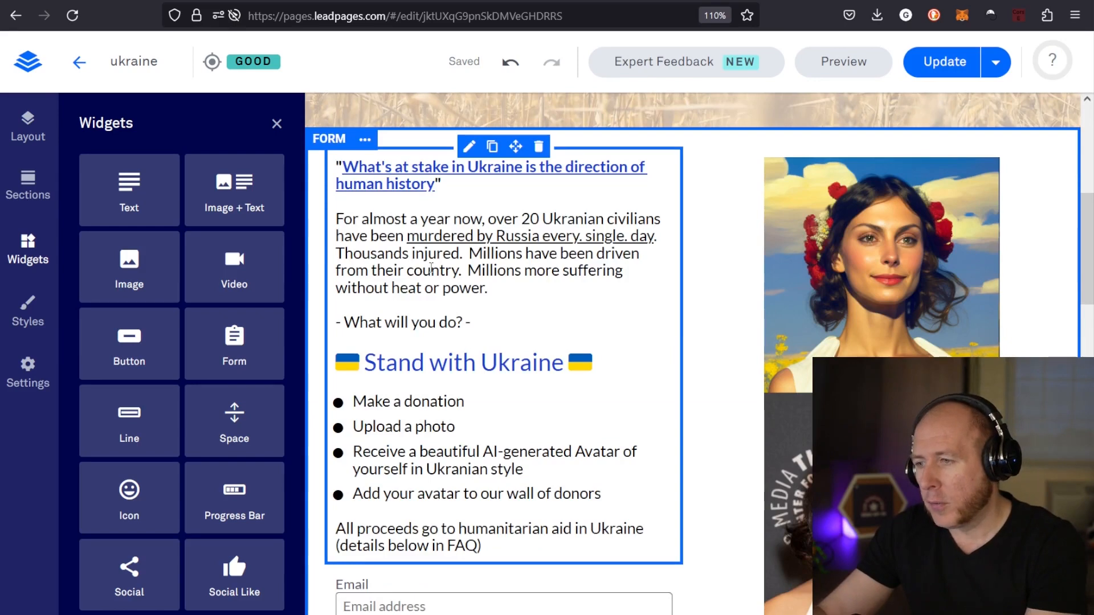
left_click(431, 269)
left_click(957, 296)
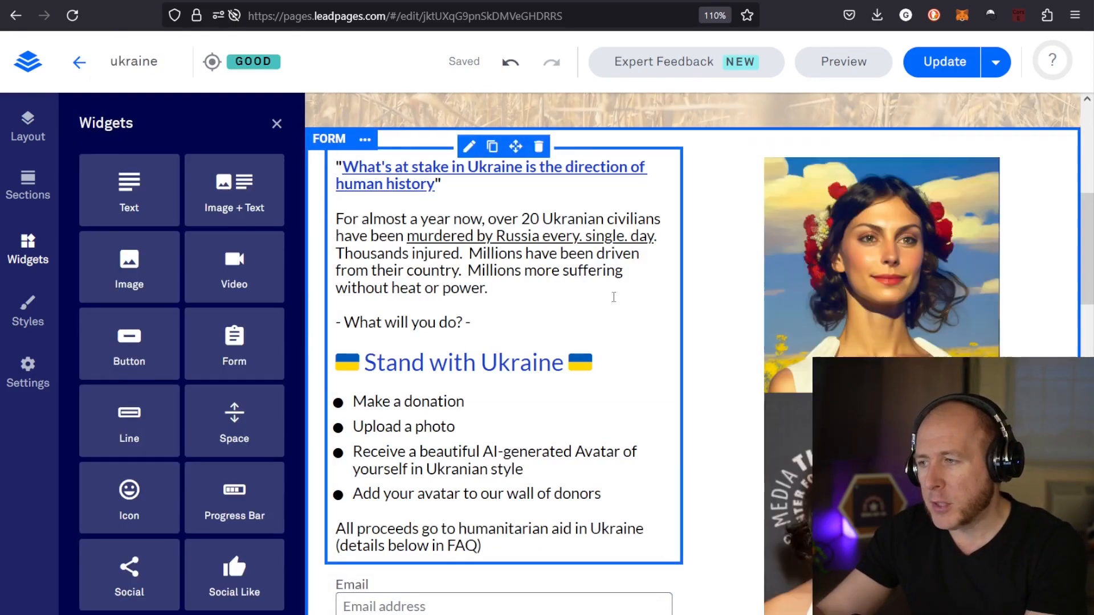
scroll(615, 302, "down", 5)
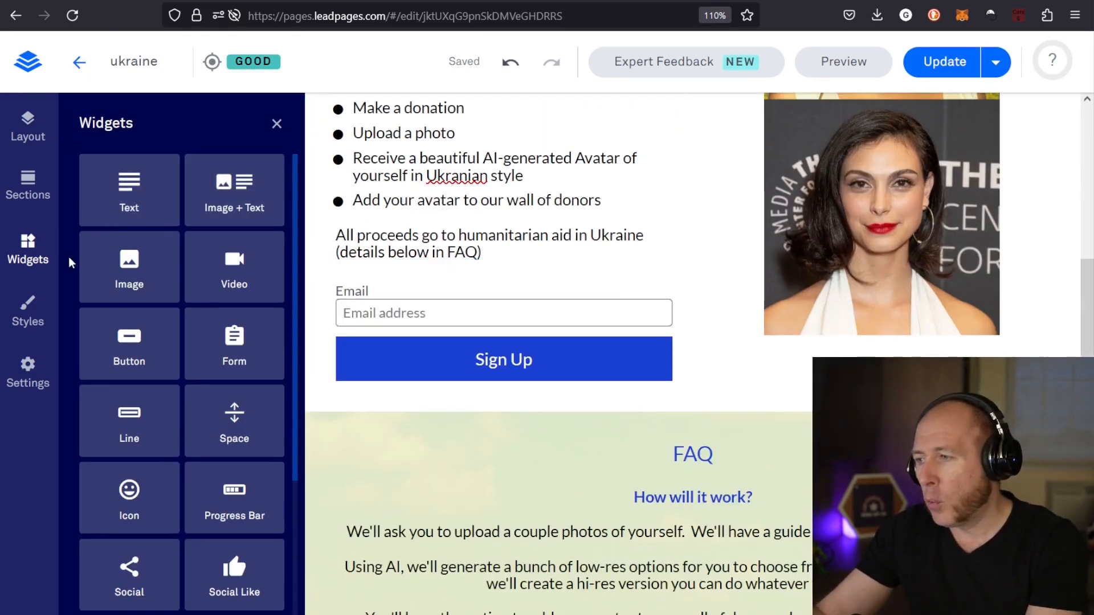
left_click(28, 251)
Add a new section between the FAQ section and the footer with the email sign-up
scroll(522, 334, "down", 15)
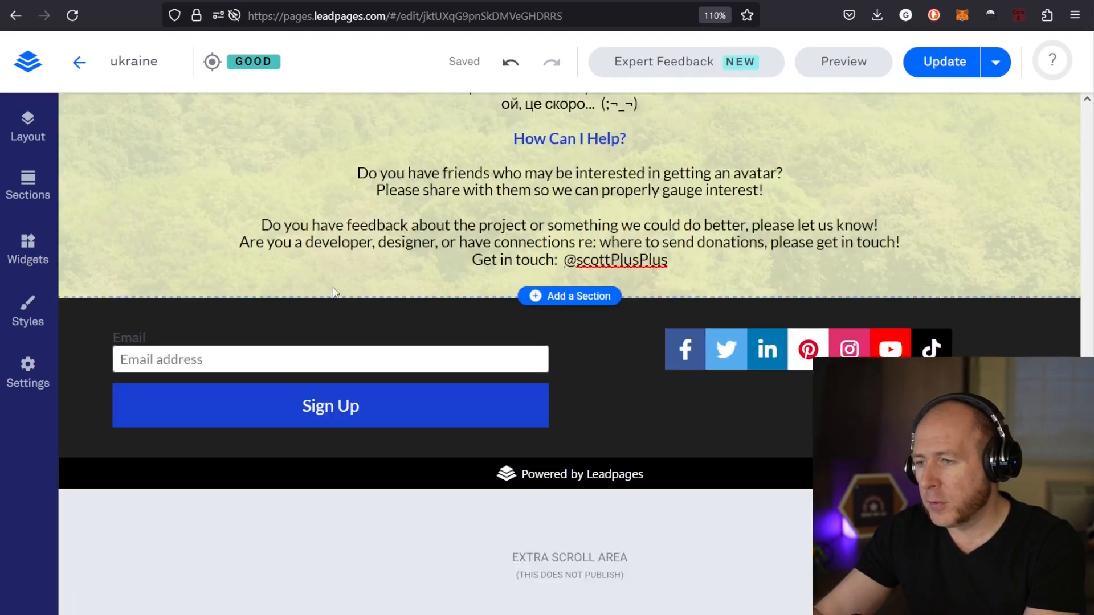
scroll(459, 306, "up", 2)
scroll(459, 306, "up", 2)
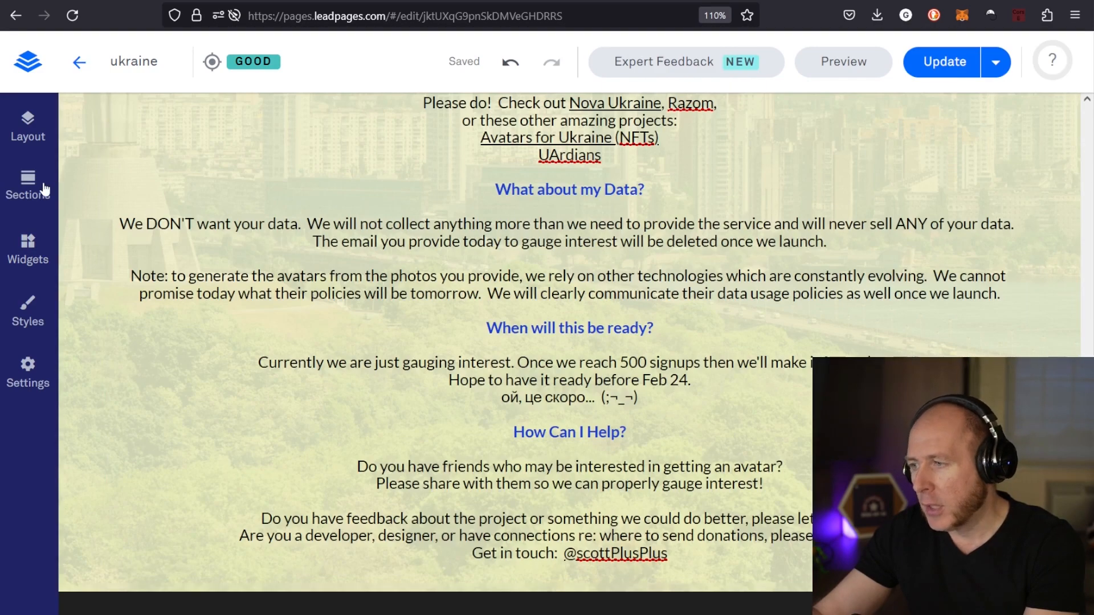
scroll(577, 383, "down", 2)
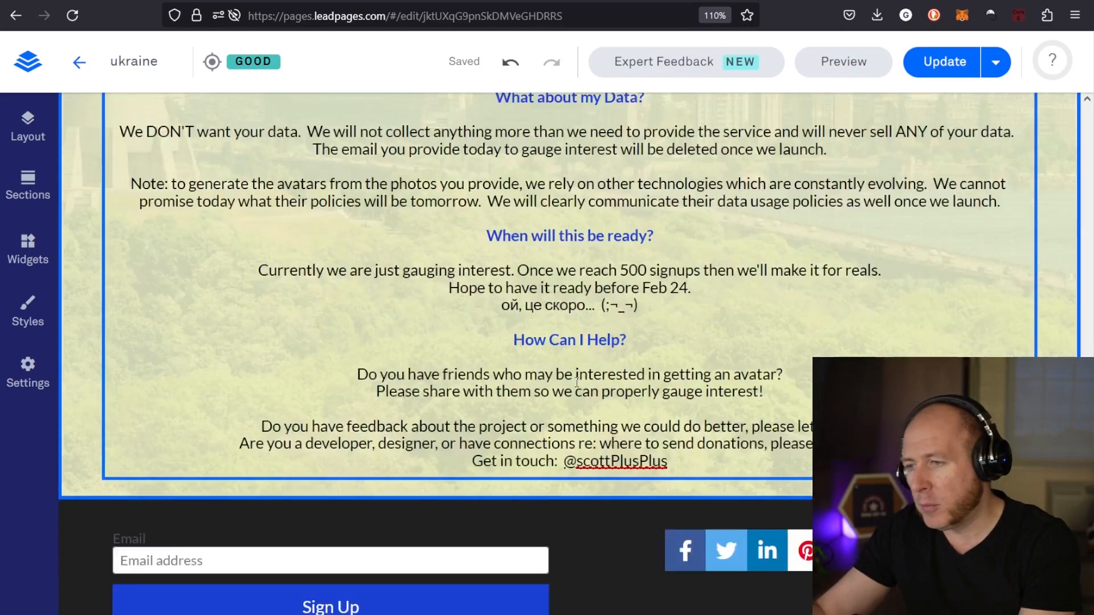
scroll(577, 382, "down", 3)
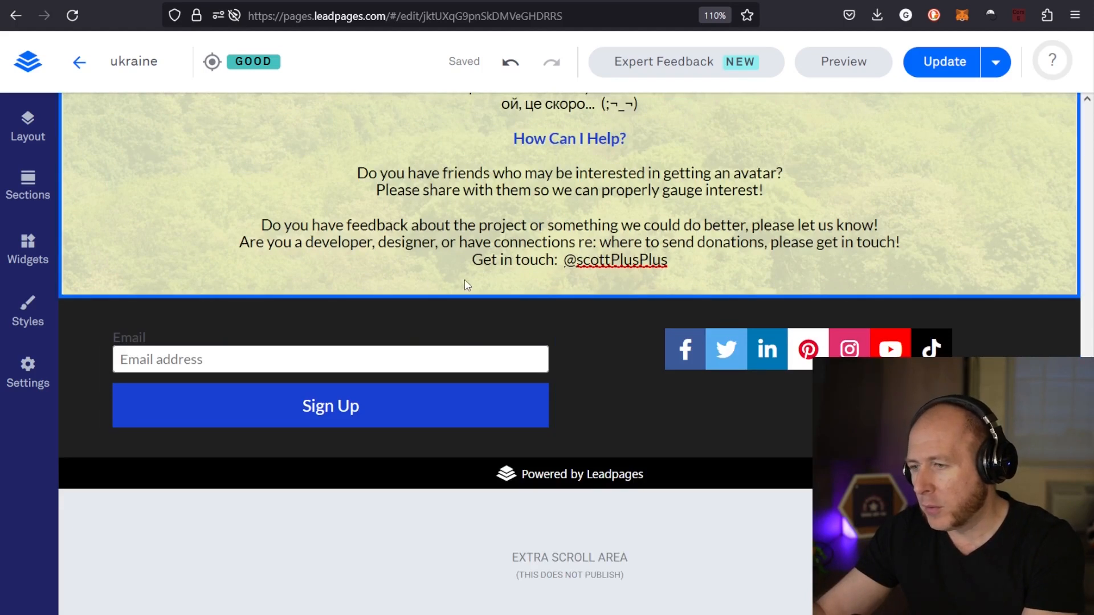
left_click(581, 297)
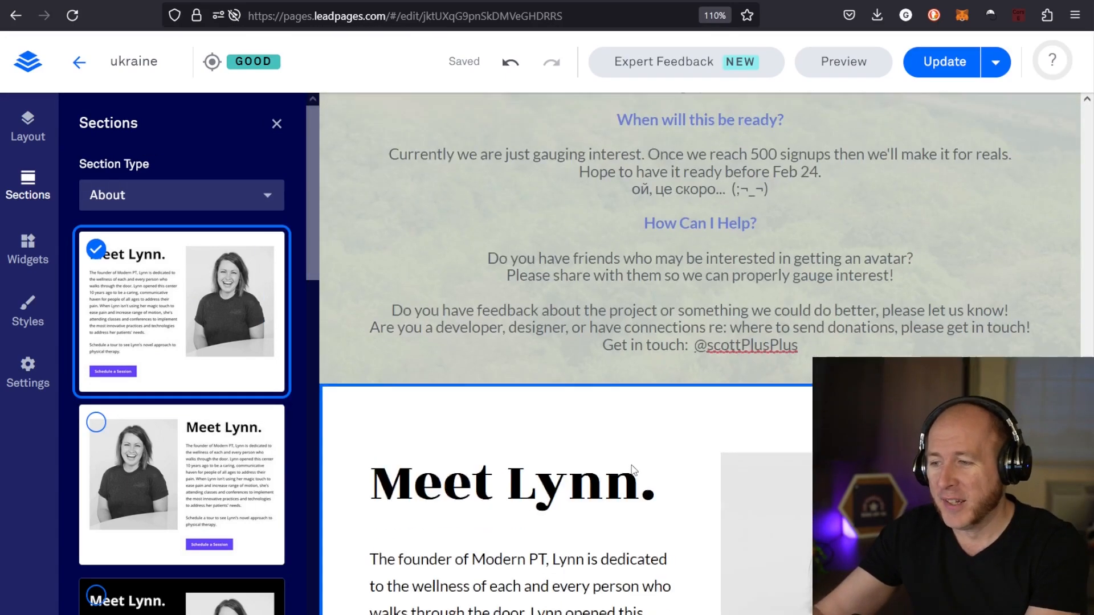
scroll(632, 470, "down", 10)
scroll(552, 244, "up", 8)
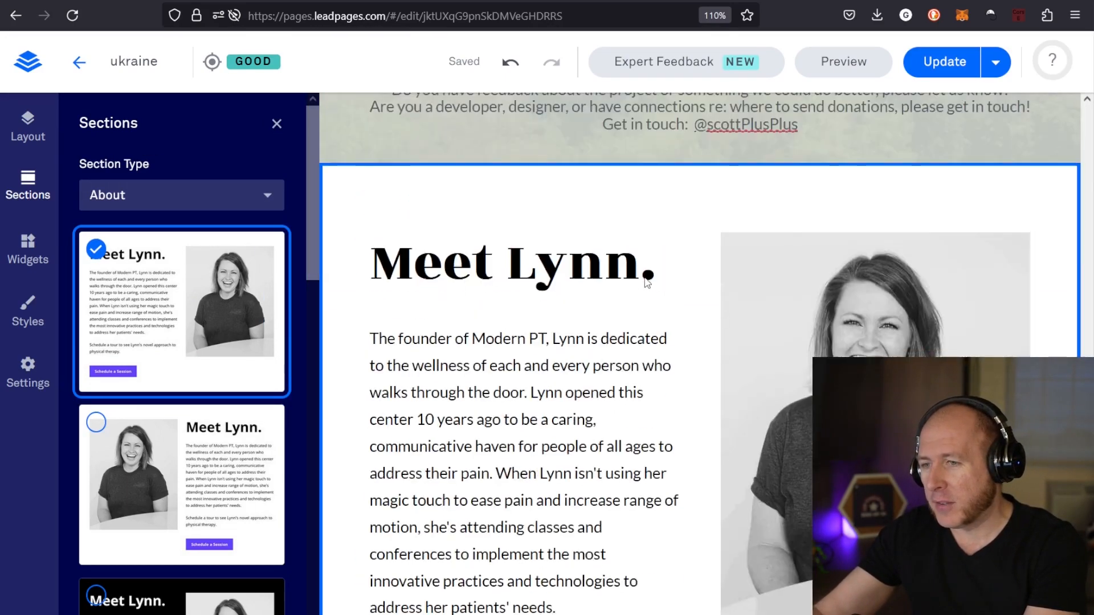
Switch the new section below the FAQ to the Blank type with a single full-width column
left_click(239, 197)
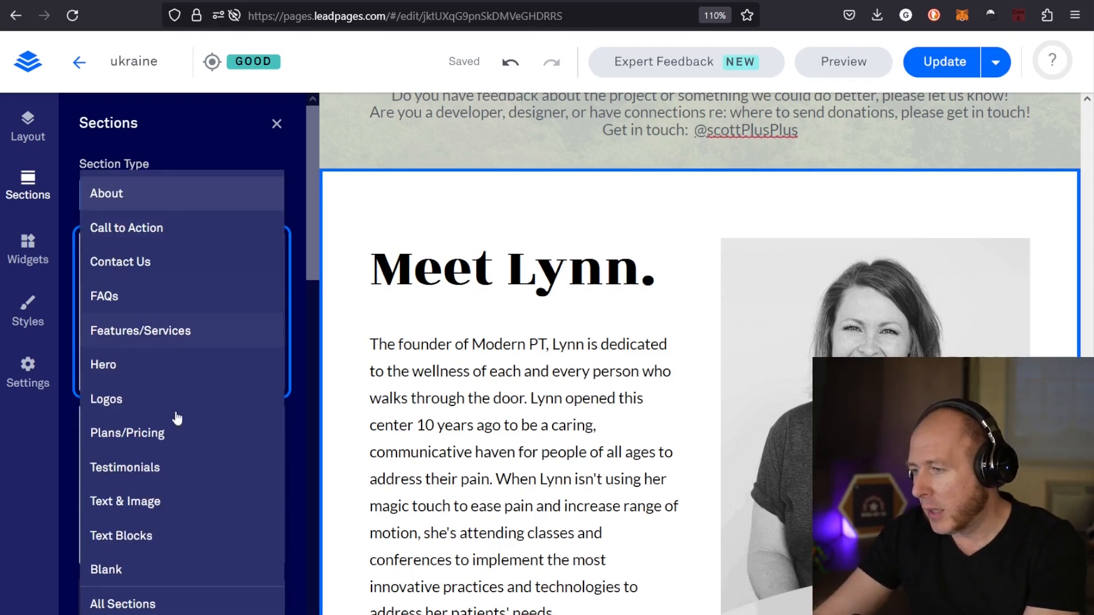
left_click(147, 573)
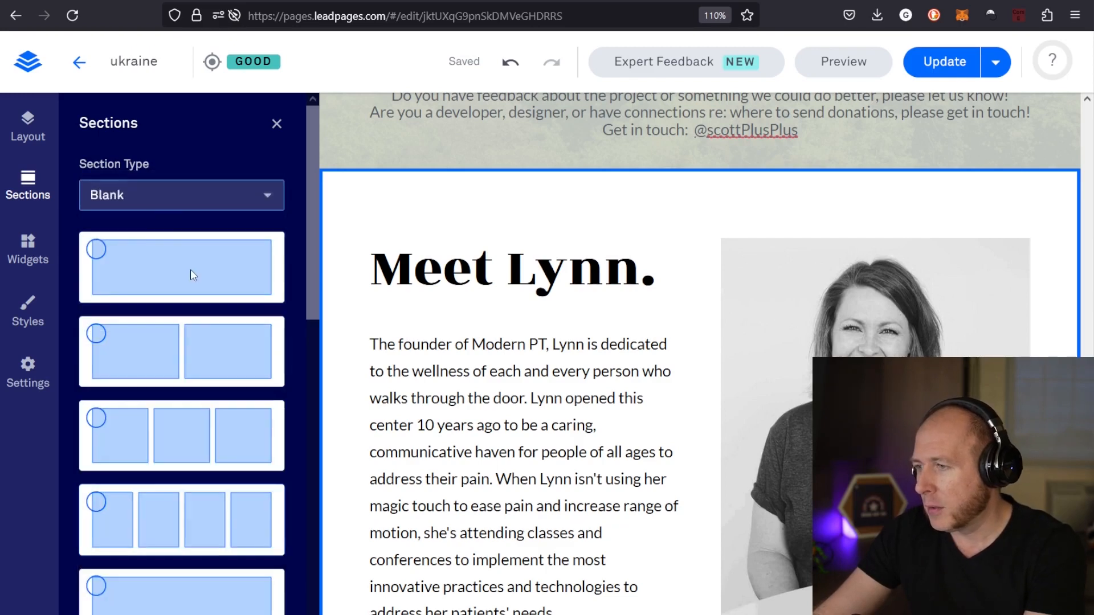
left_click(171, 261)
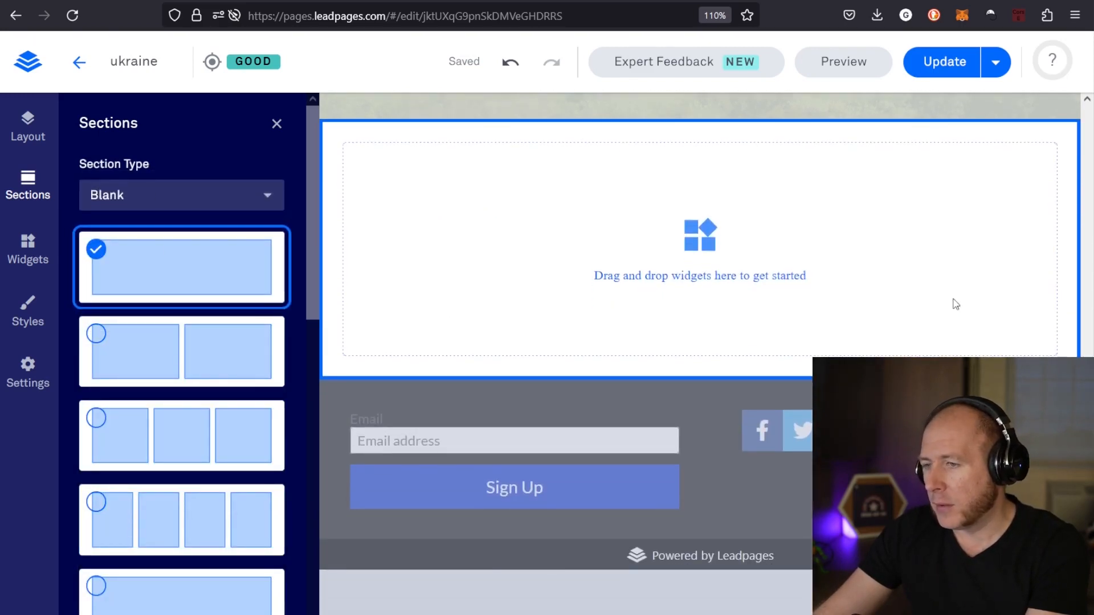
scroll(784, 335, "up", 3)
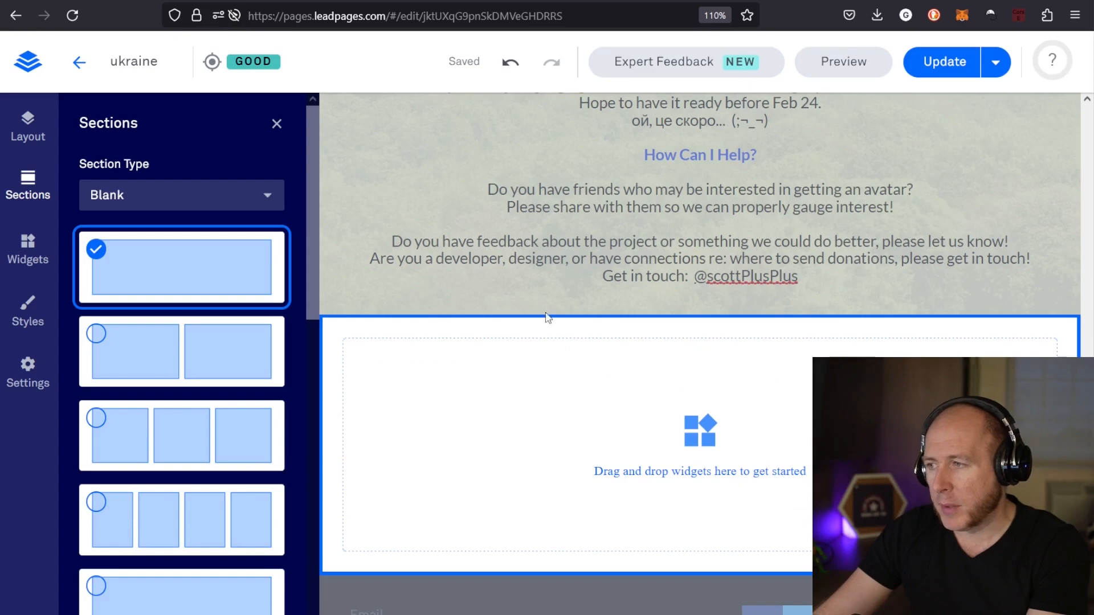
scroll(172, 265, "down", 3)
scroll(172, 265, "up", 3)
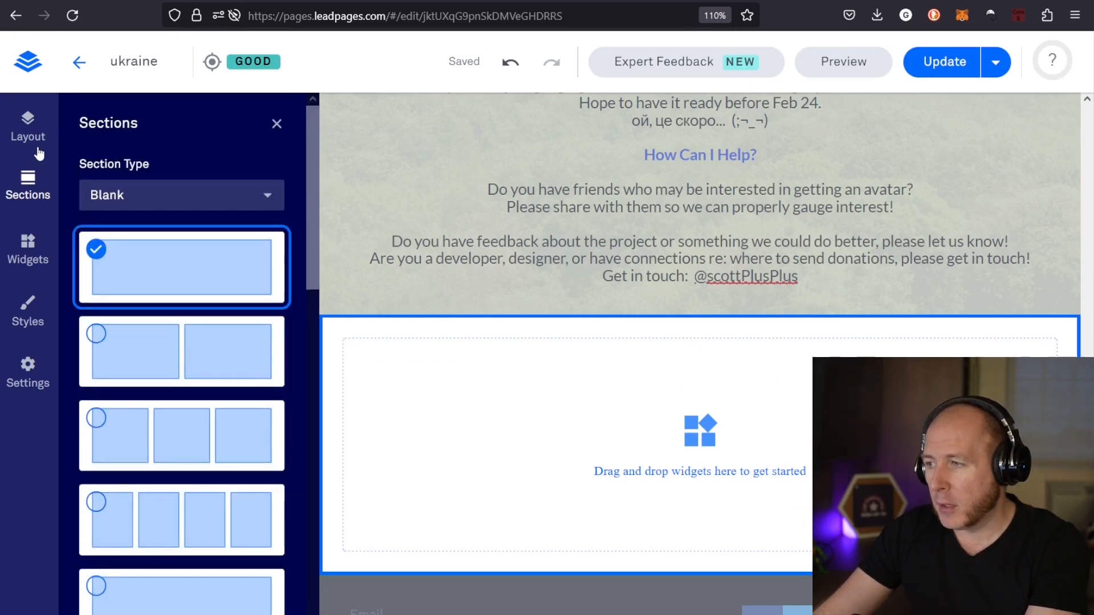
Expand the new blank section in the page layout and inspect its options for adding a column or row
left_click(27, 128)
scroll(228, 445, "down", 1)
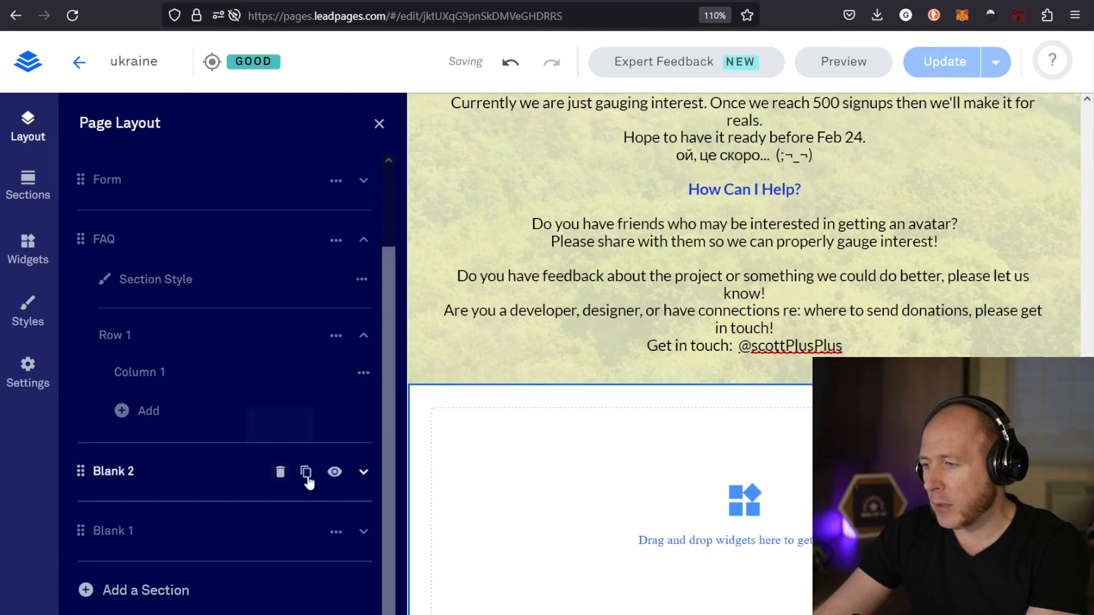
left_click(363, 472)
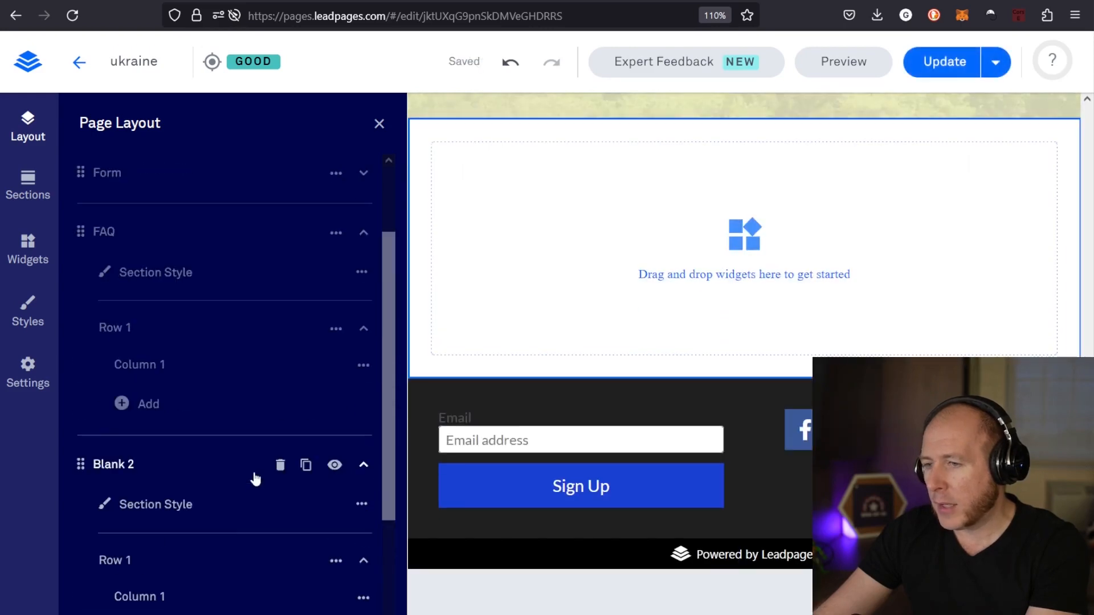
scroll(255, 479, "down", 3)
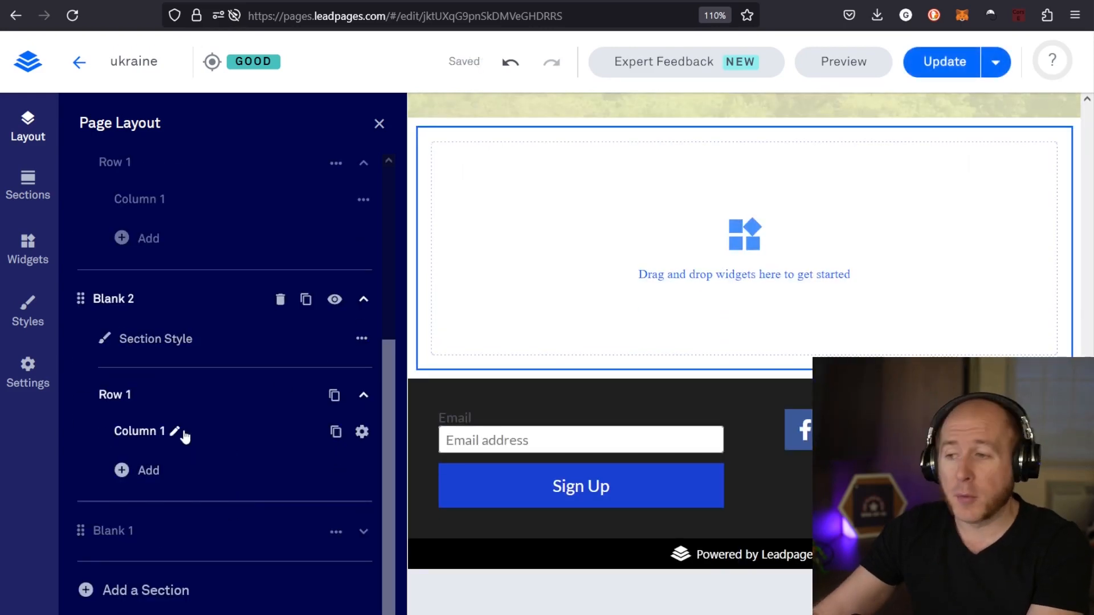
left_click(136, 473)
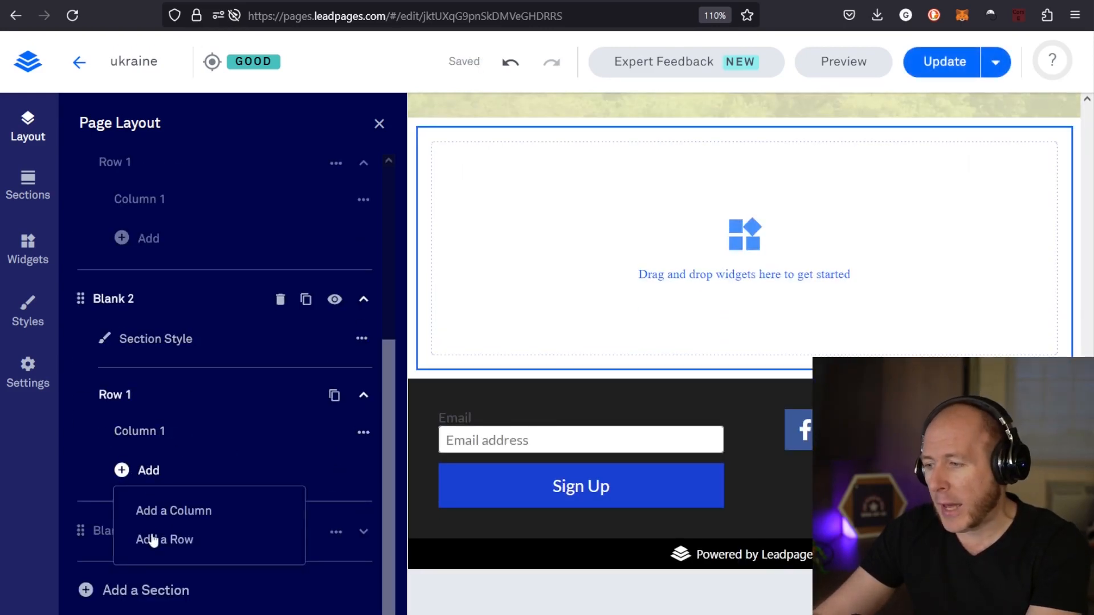
left_click(187, 470)
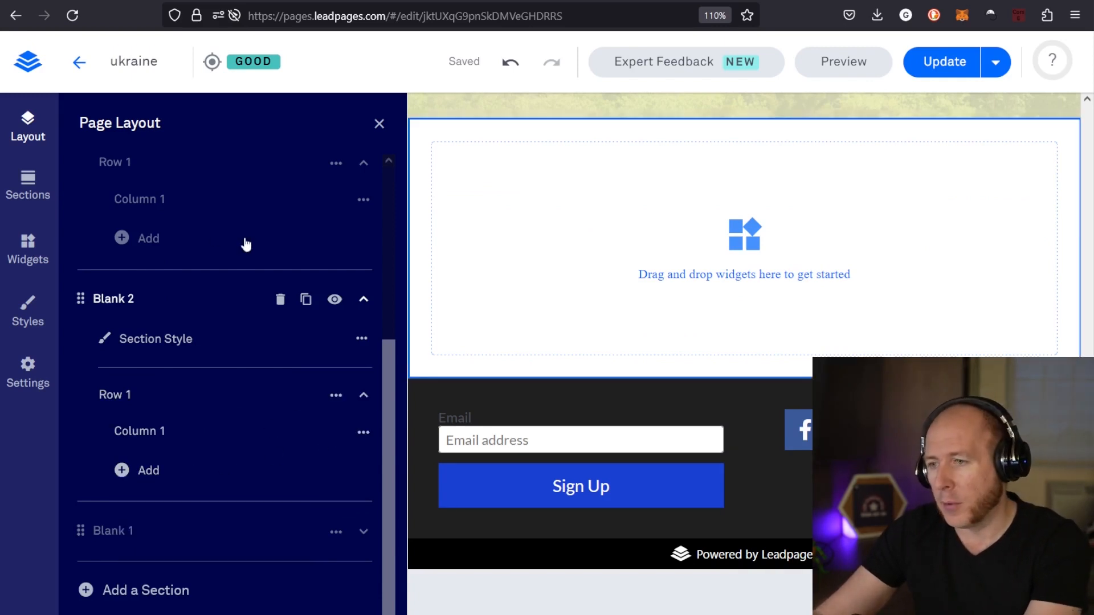
Place a Text widget in the empty blank section below the FAQ
left_click(22, 258)
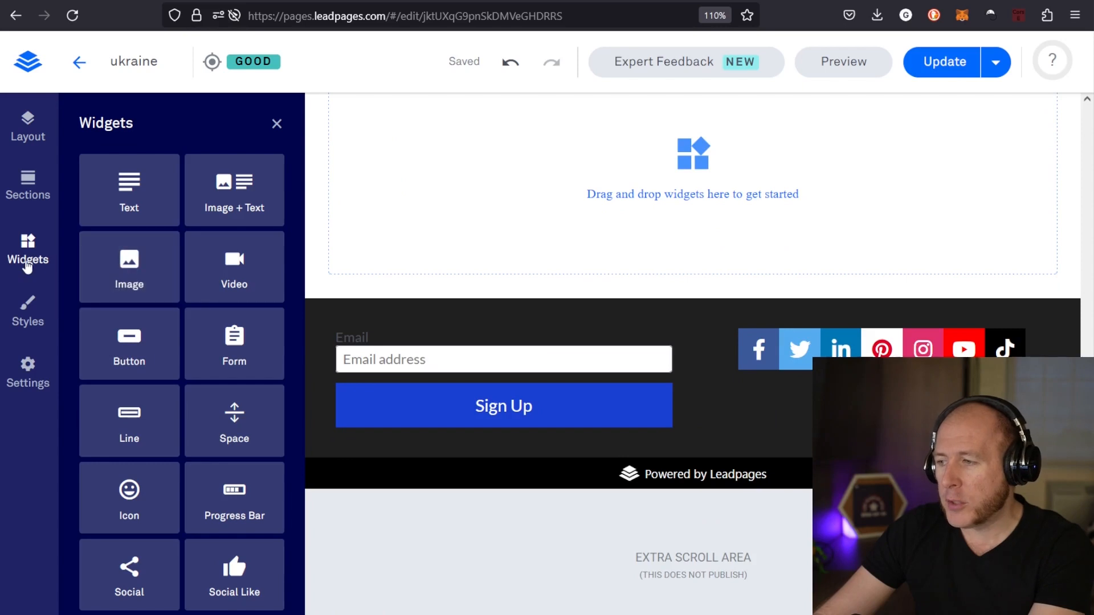
scroll(212, 415, "down", 4)
scroll(203, 422, "up", 4)
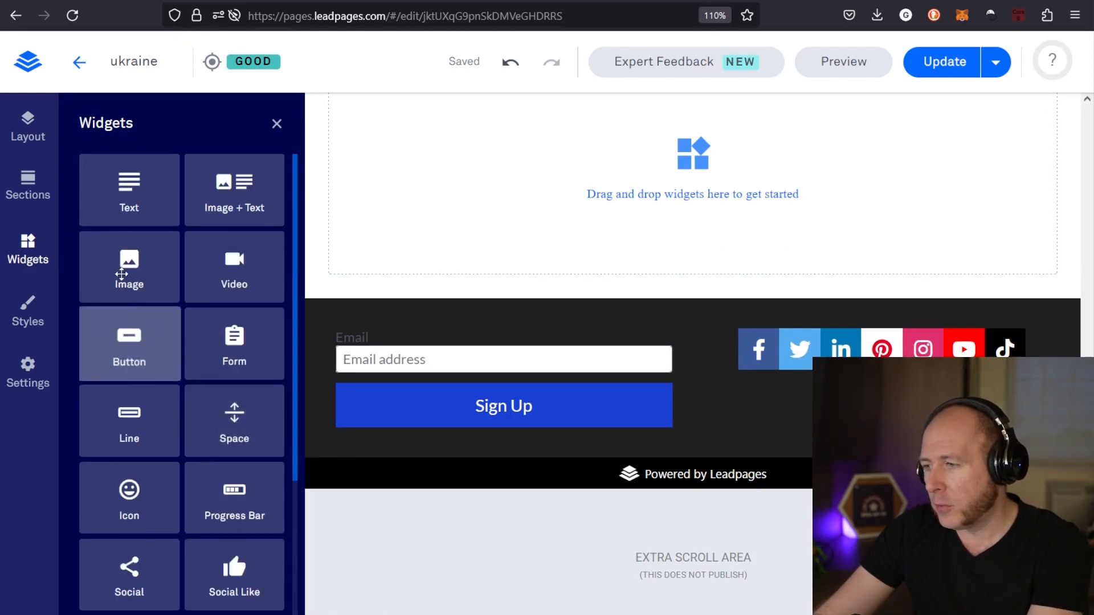
left_click_drag(242, 208, 568, 201)
scroll(569, 201, "up", 3)
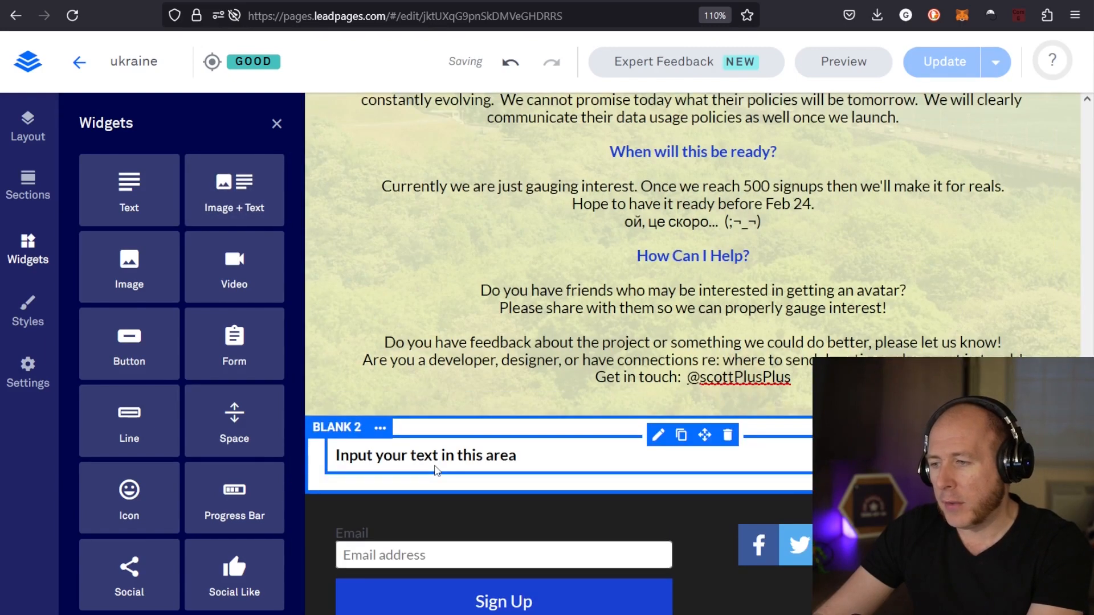
Replace the placeholder text in the new text widget with "asdfasdf asdf asdf"
double_click(436, 462)
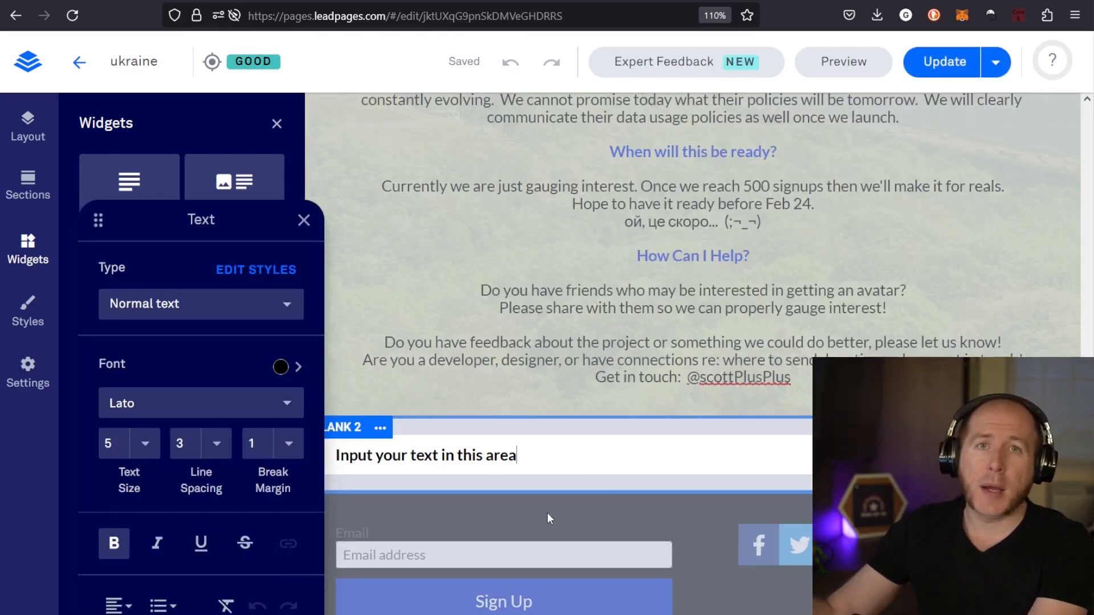
triple_click(458, 456)
type("asdfasdf asdf asdf")
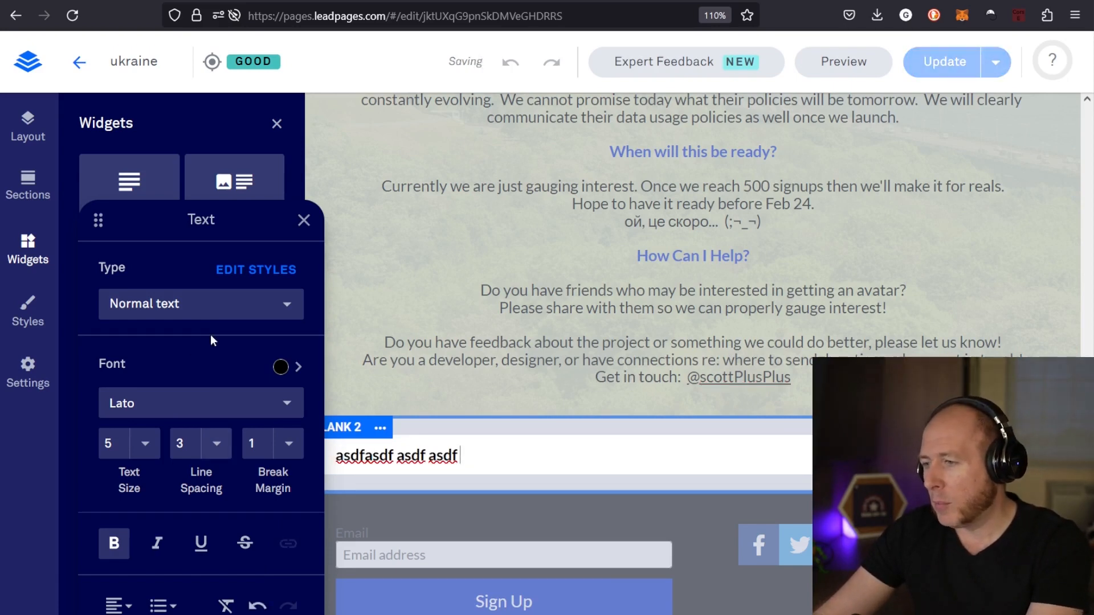
left_click(584, 392)
Open the image details of the stacked avatar and portrait picture in the Form section
scroll(585, 393, "up", 20)
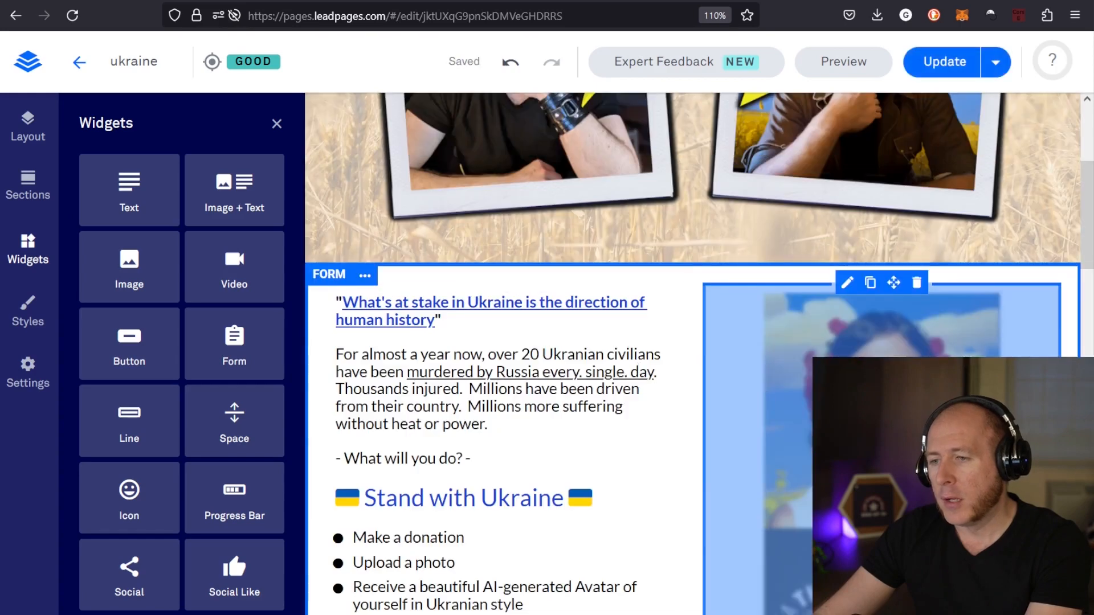
scroll(818, 348, "down", 3)
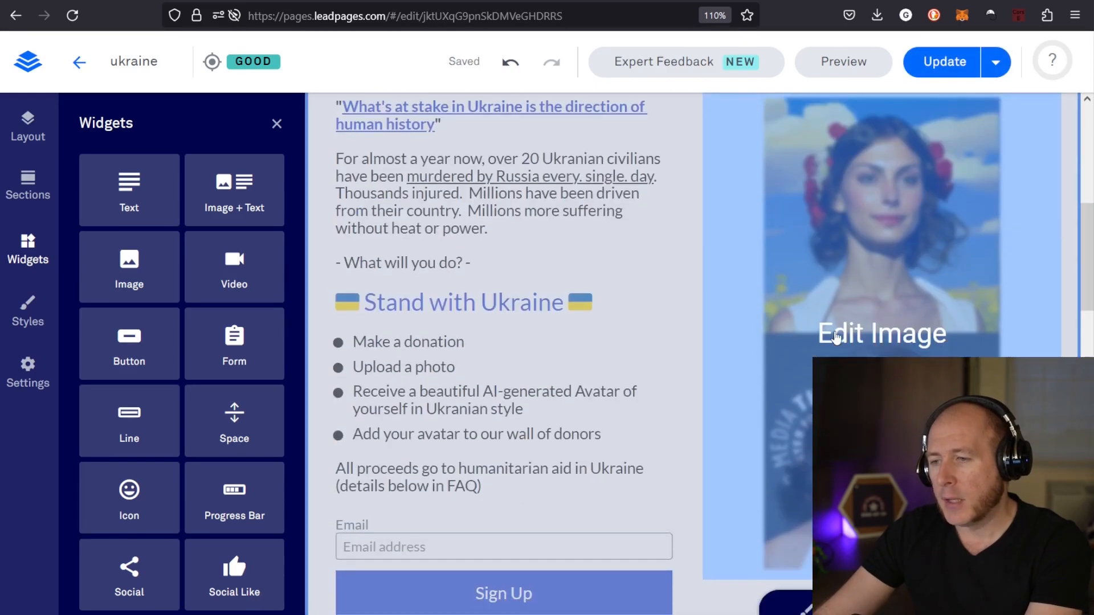
double_click(836, 337)
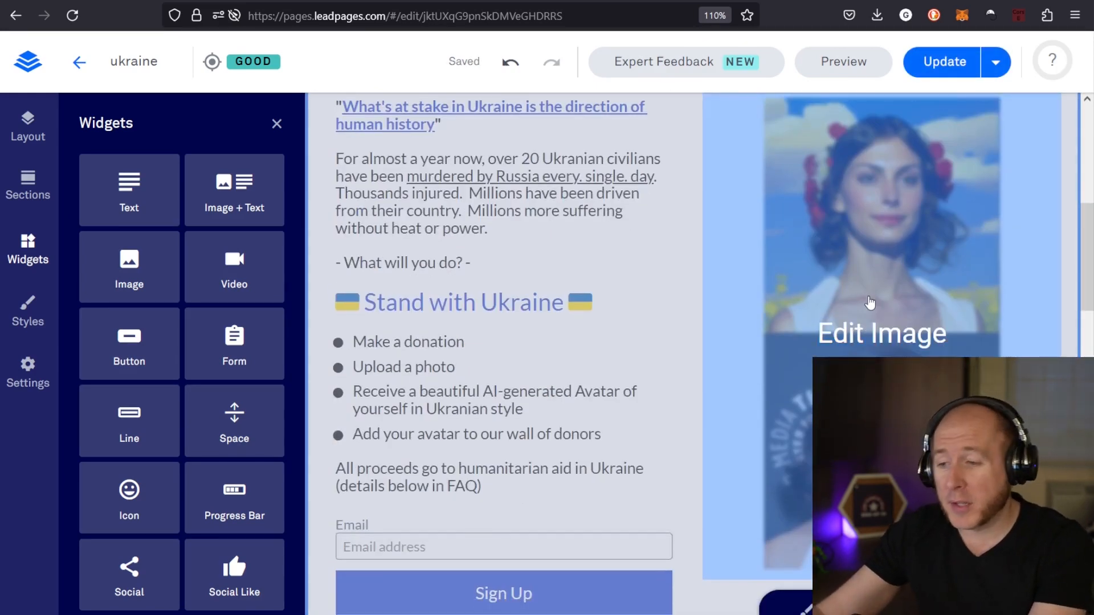
scroll(870, 303, "down", 3)
scroll(870, 303, "up", 4)
scroll(871, 303, "down", 4)
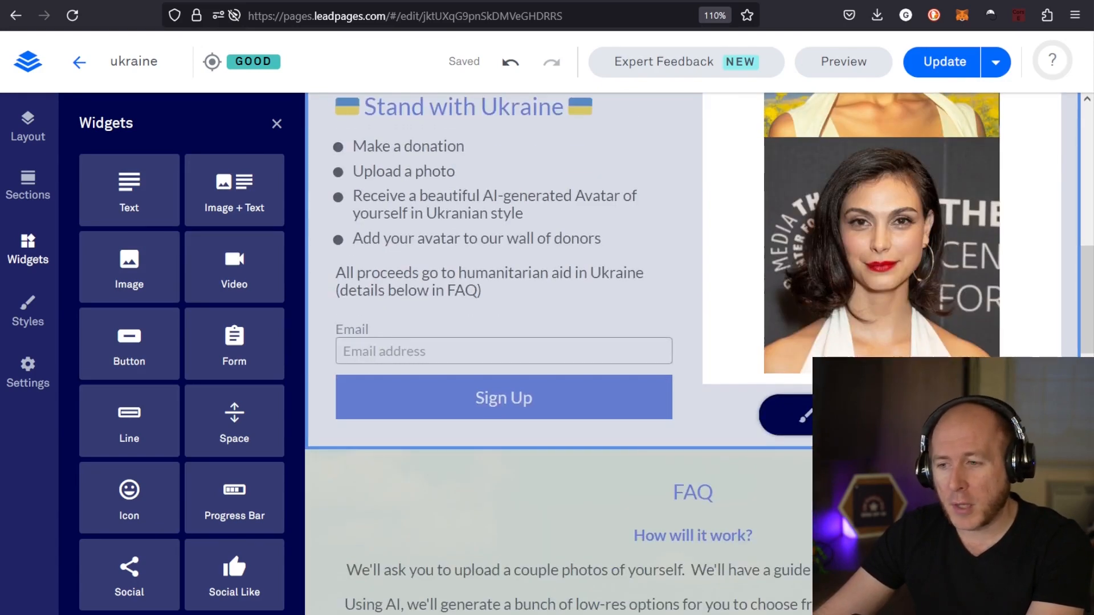
left_click(846, 415)
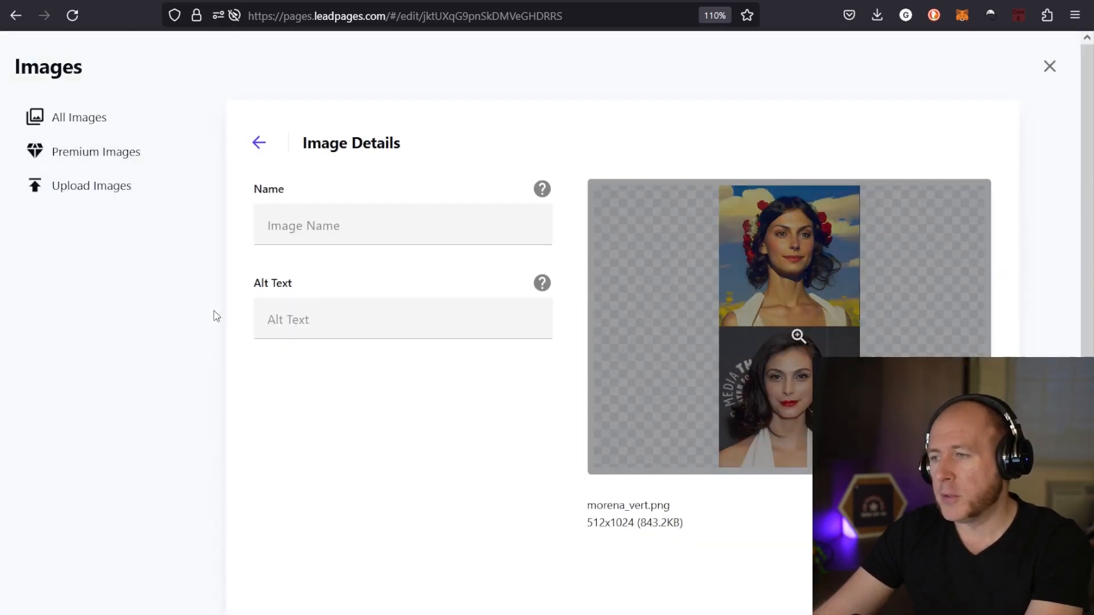
Browse all uploaded pictures in the image library
left_click(87, 116)
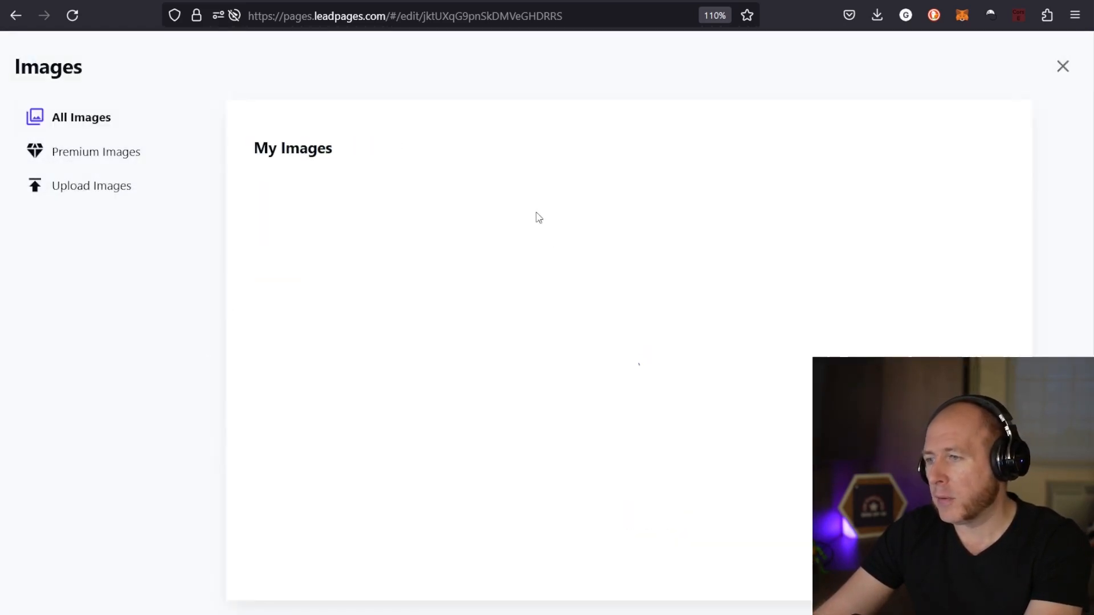
scroll(805, 396, "down", 3)
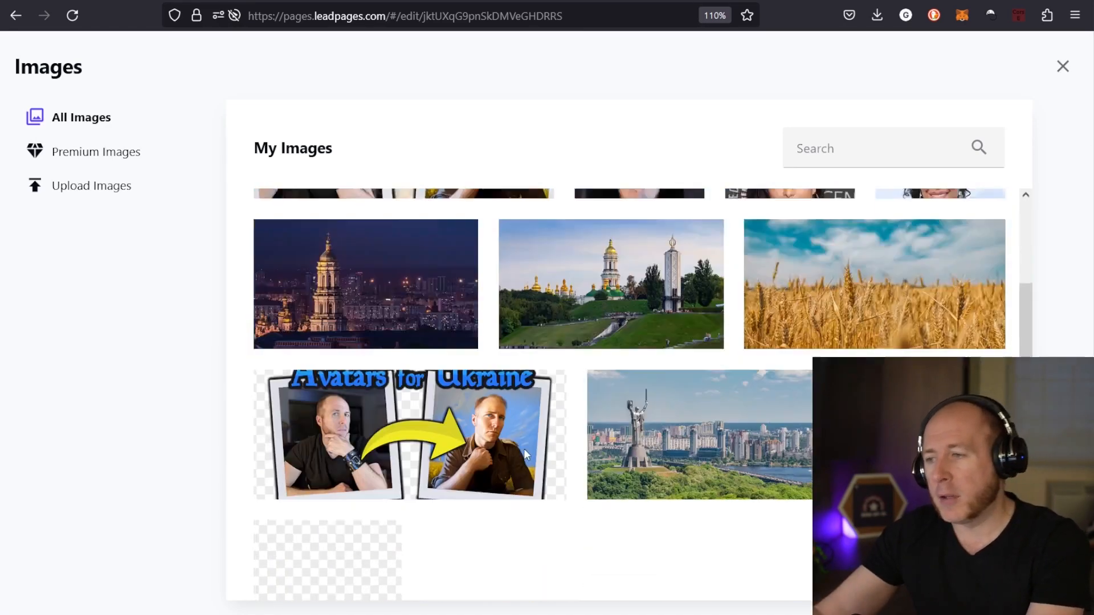
scroll(703, 440, "up", 3)
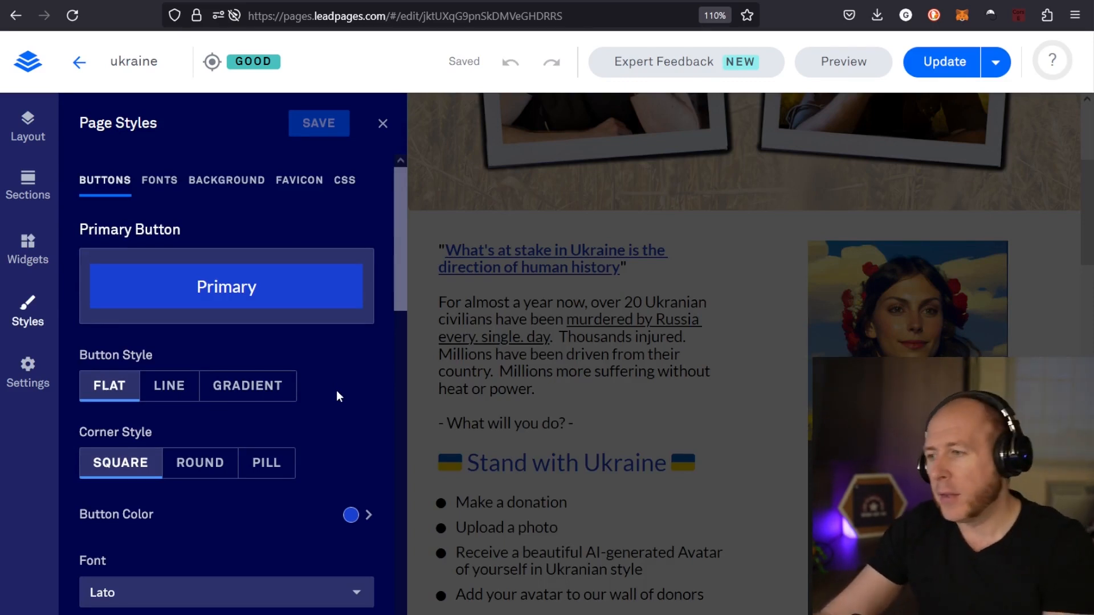
Review the page-wide button, font and background style options
scroll(230, 325, "down", 6)
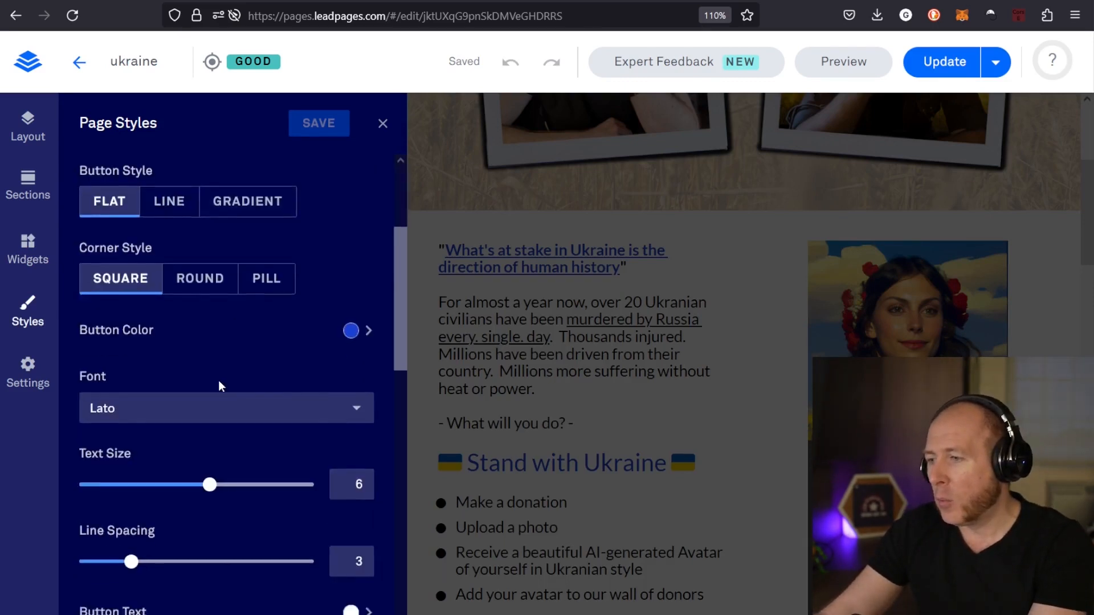
scroll(234, 399, "up", 5)
scroll(238, 381, "up", 2)
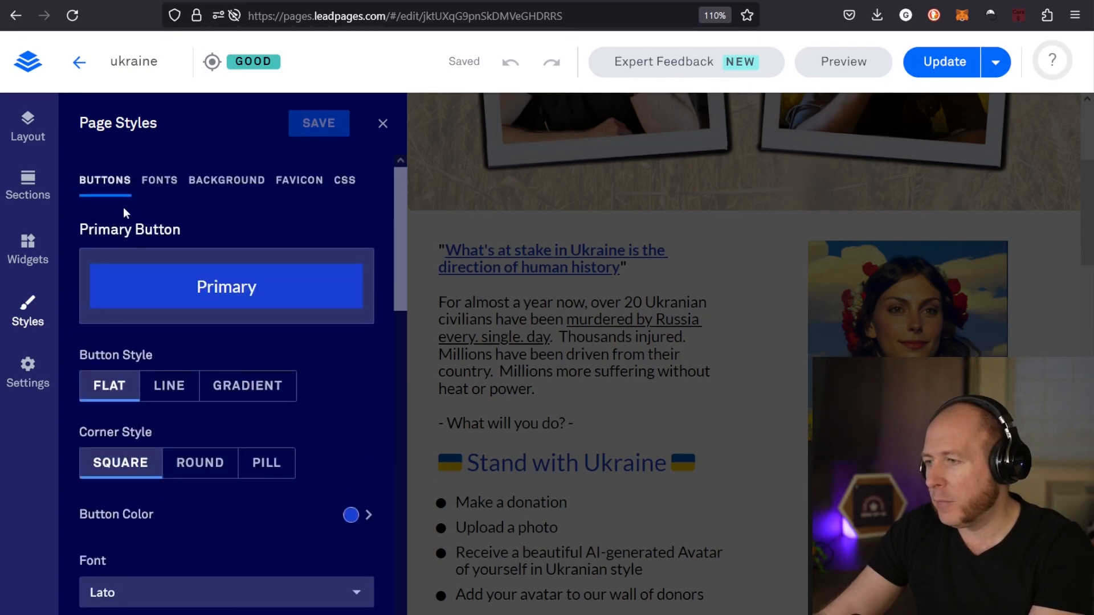
left_click(161, 182)
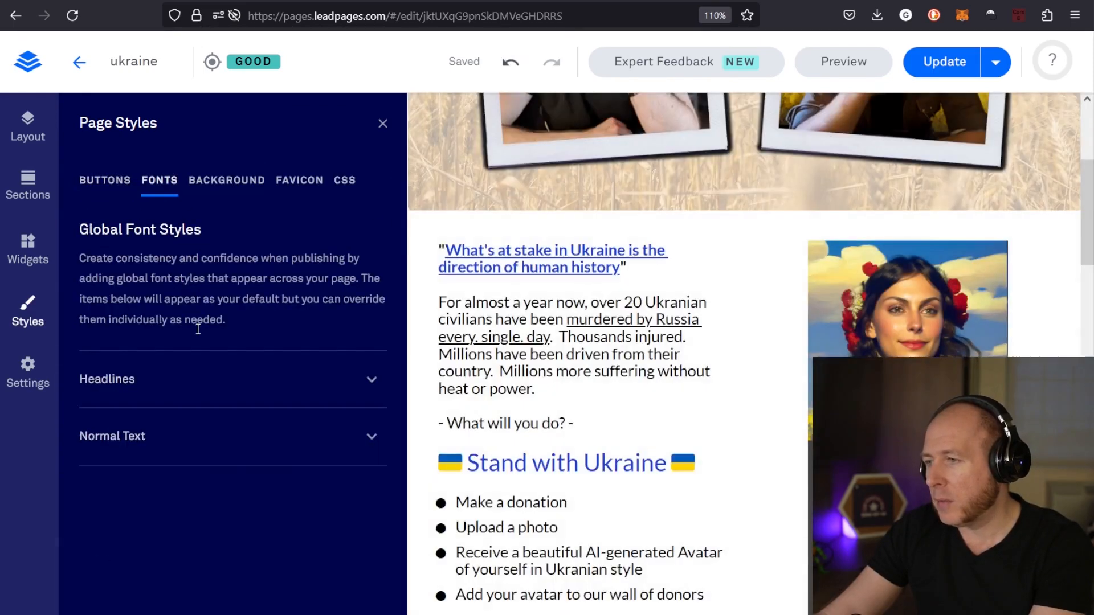
left_click(239, 190)
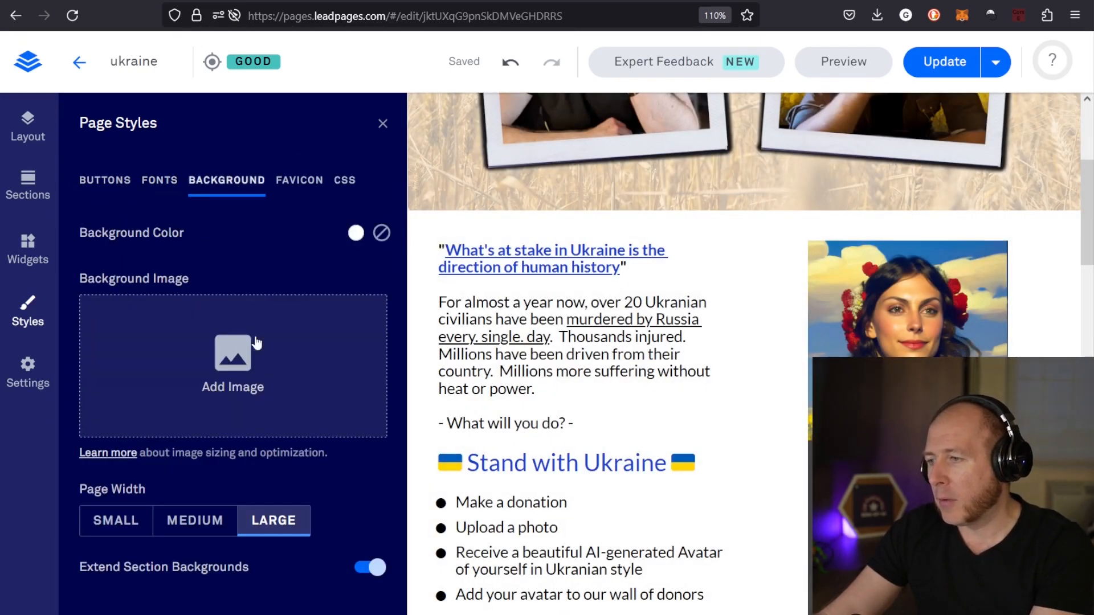
Set the global Headline 2 font color to the teal green recent color and check the headings across the page
left_click(149, 191)
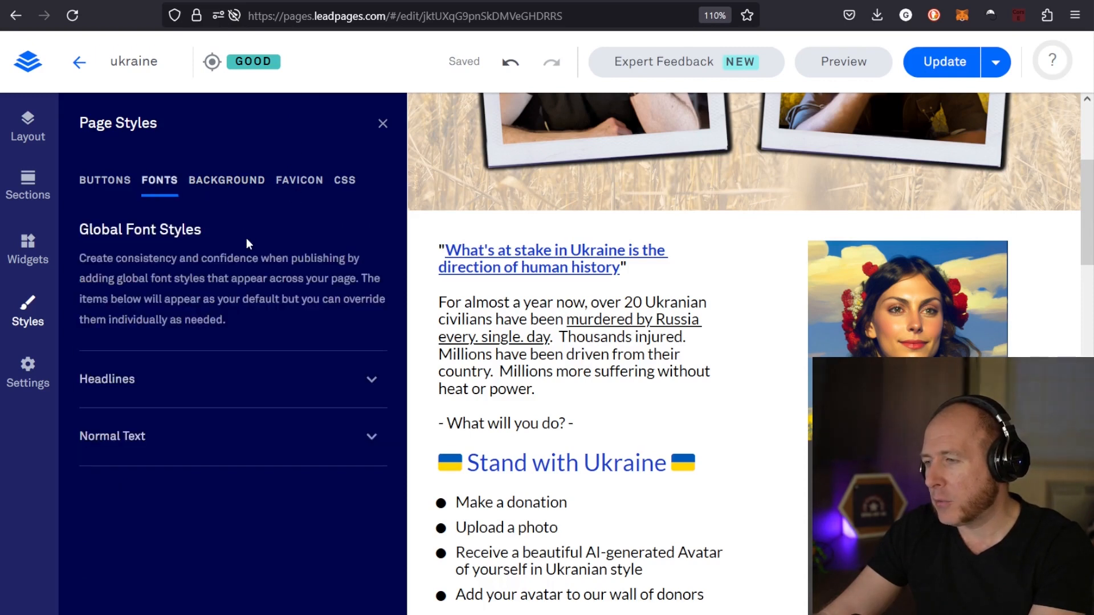
left_click(350, 389)
scroll(285, 445, "down", 2)
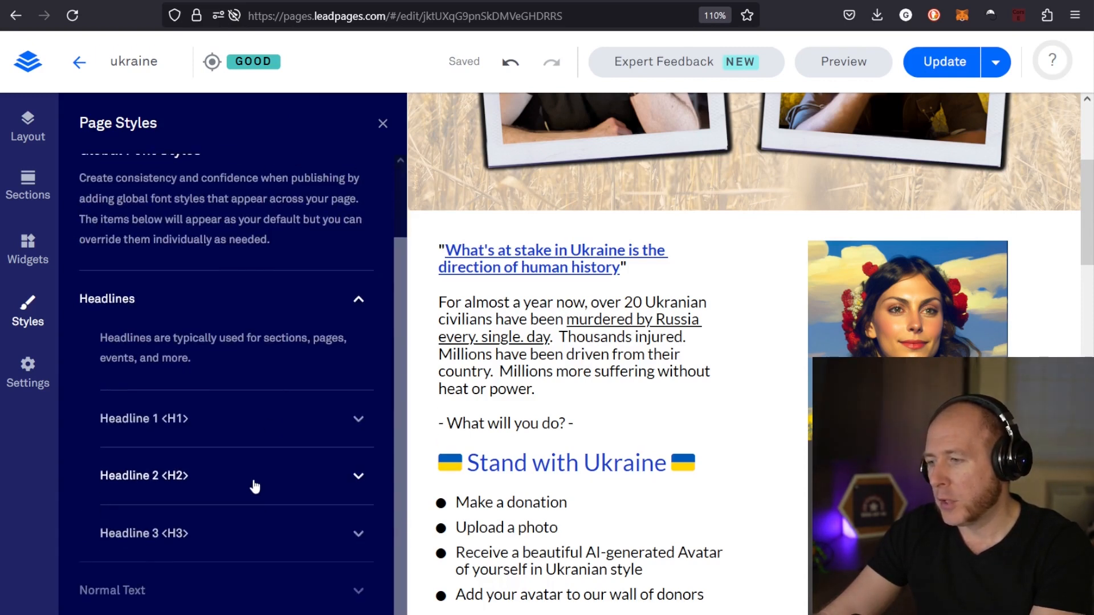
left_click(254, 483)
scroll(245, 470, "down", 5)
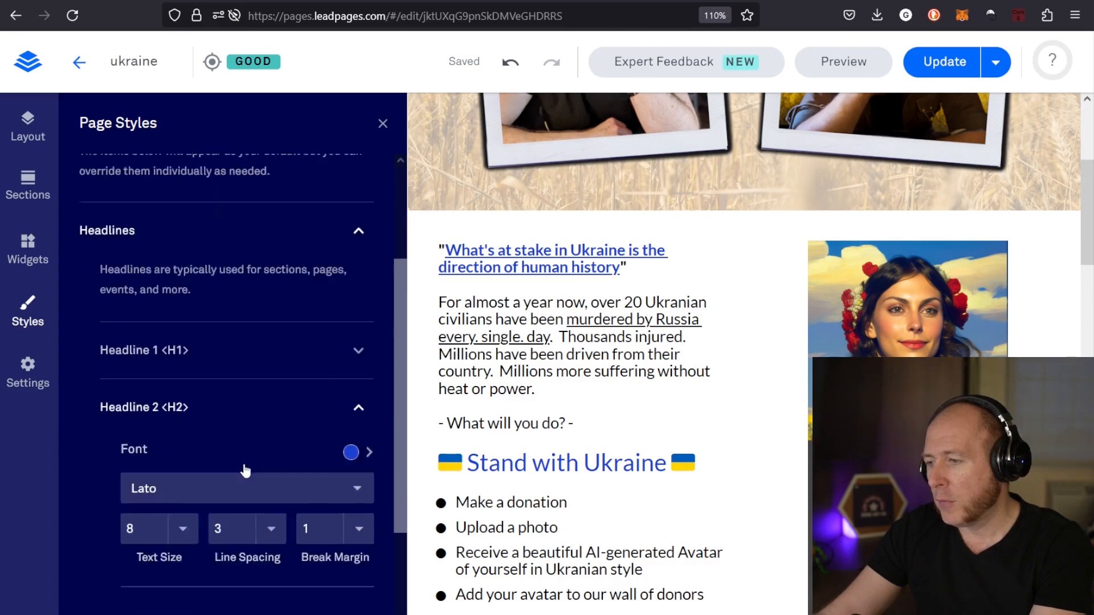
left_click(351, 298)
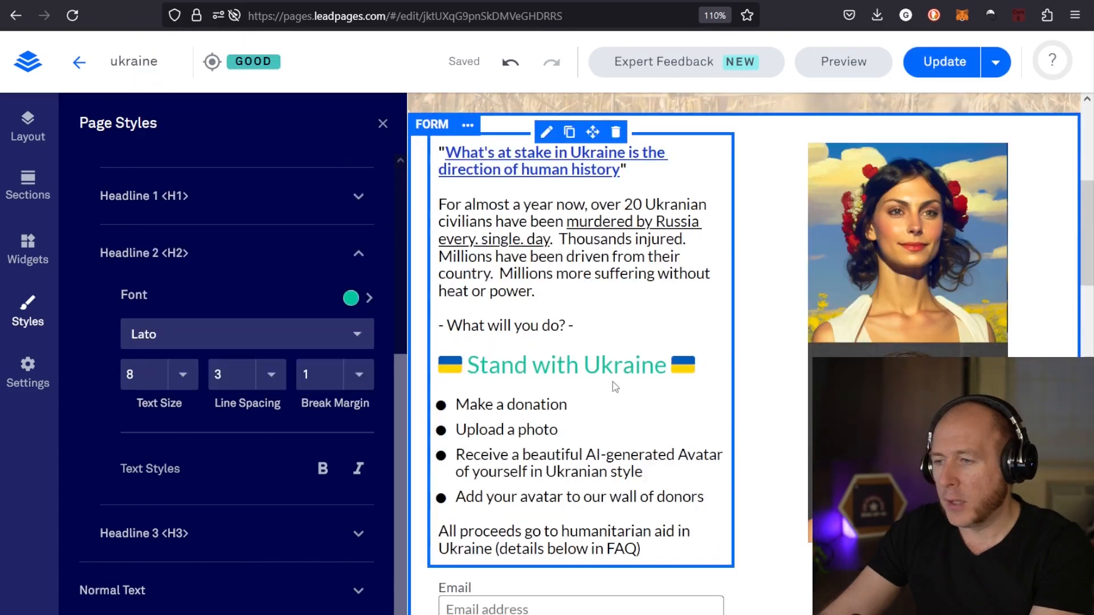
scroll(638, 377, "down", 1)
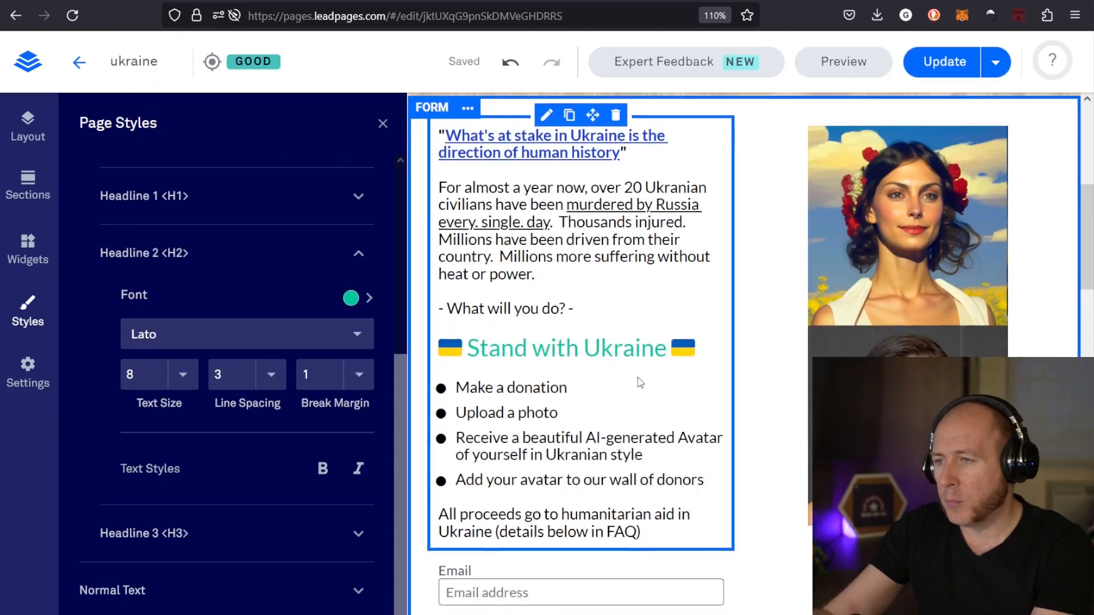
scroll(637, 377, "down", 10)
scroll(729, 452, "up", 6)
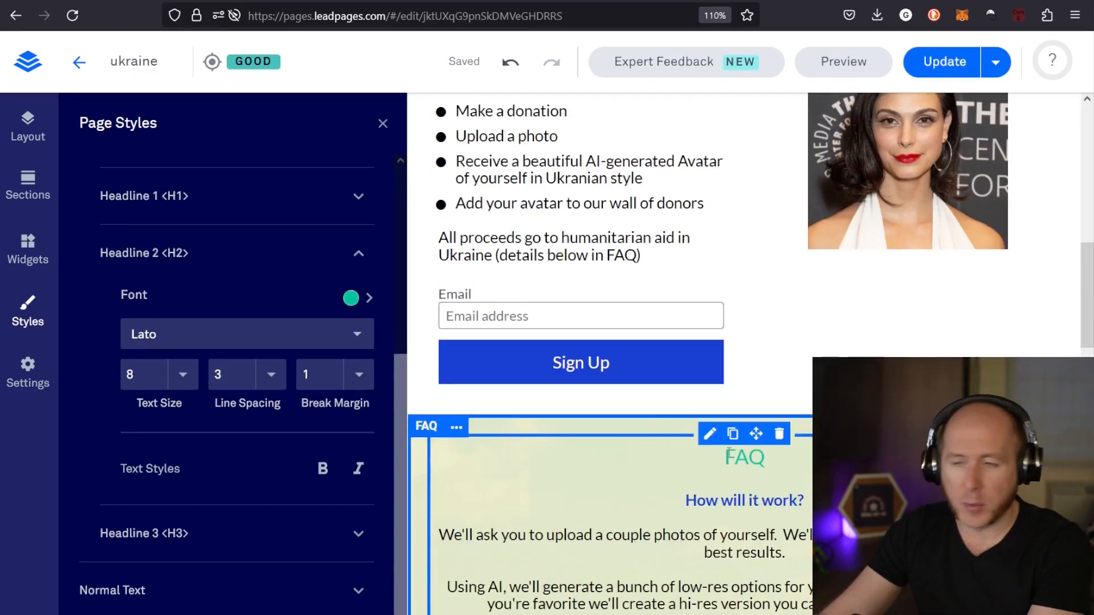
scroll(729, 453, "up", 10)
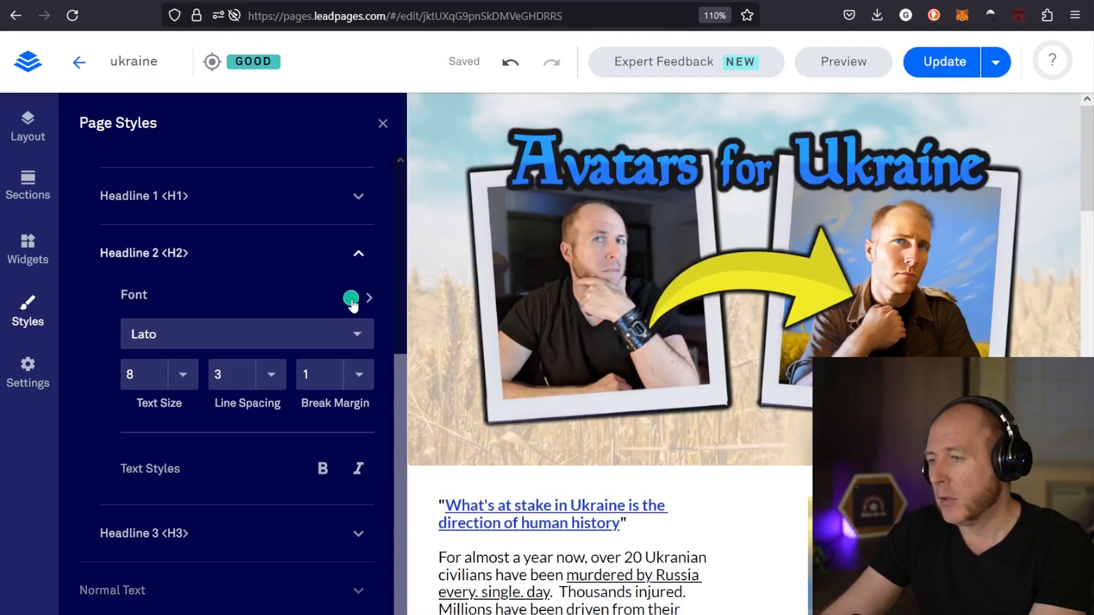
Set the global Headline 2 font color to the dark blue brand color
left_click(351, 299)
left_click(171, 122)
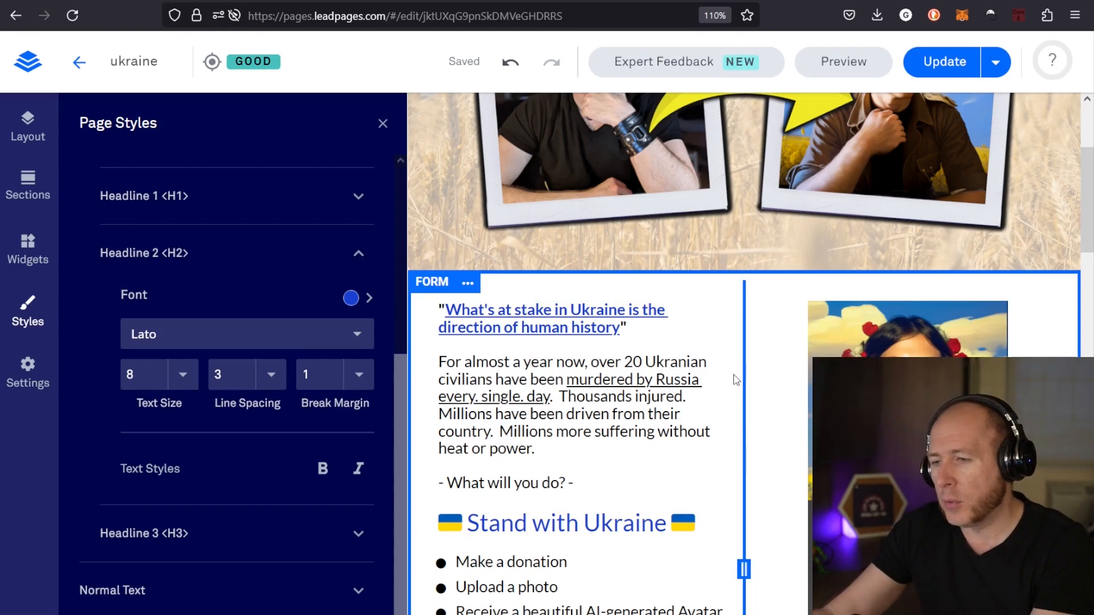
scroll(750, 357, "down", 5)
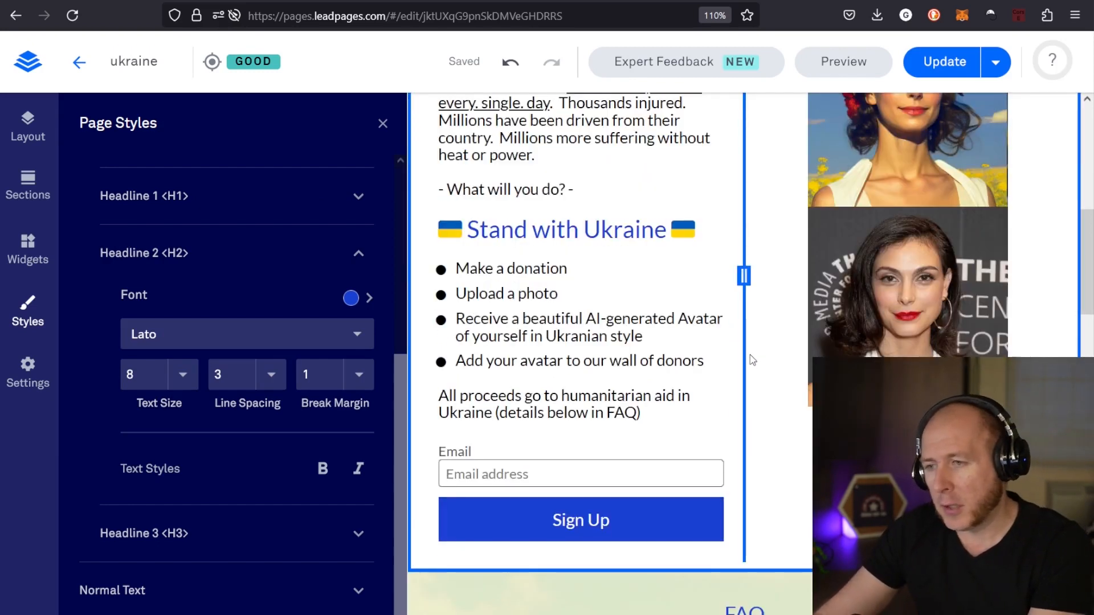
Open the Form section's settings and examine its background, padding and display options
left_click(750, 354)
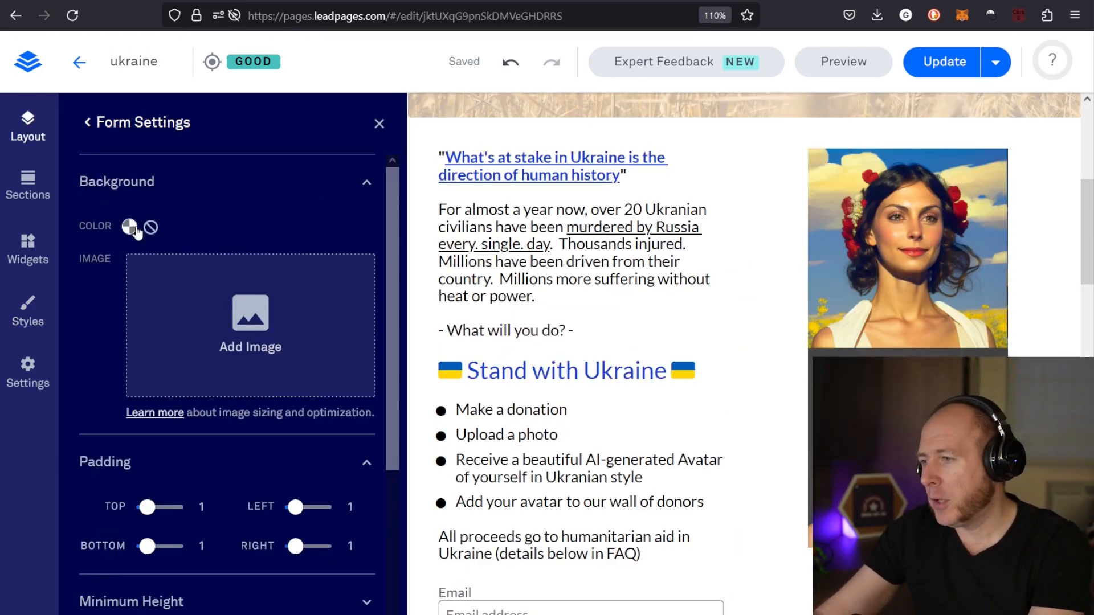
scroll(196, 242, "down", 5)
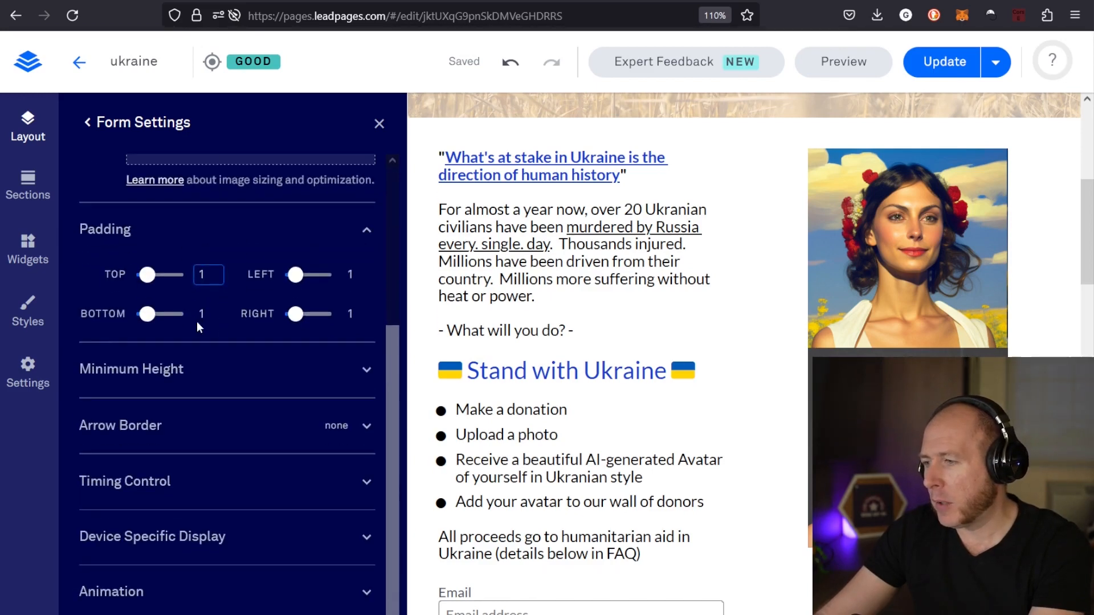
mouse_move(154, 277)
left_mouse_down()
mouse_move(169, 279)
mouse_move(147, 277)
left_mouse_up()
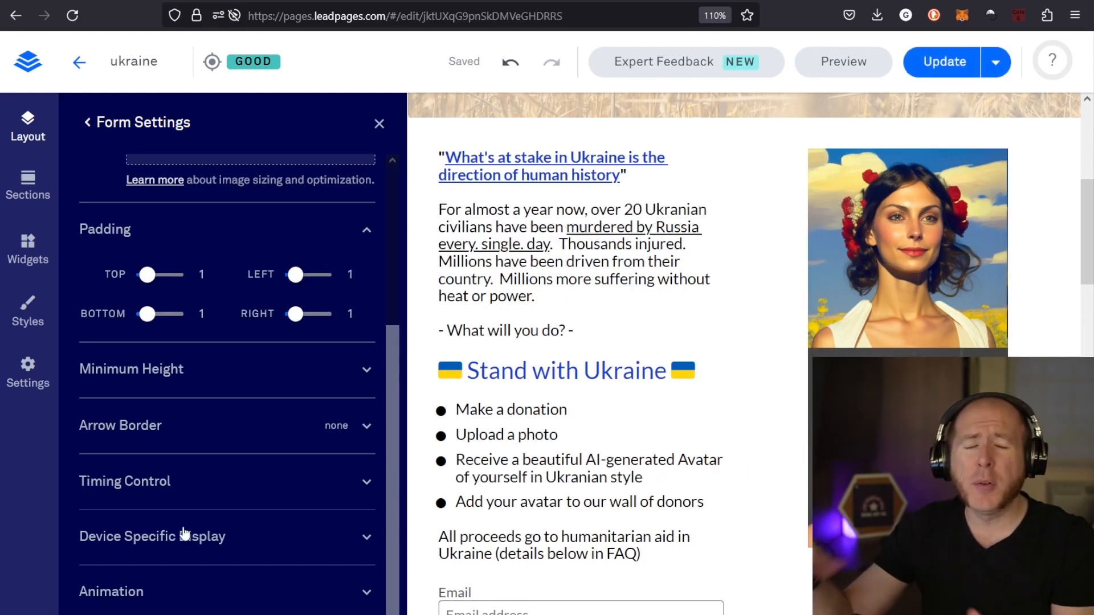
scroll(232, 485, "up", 3)
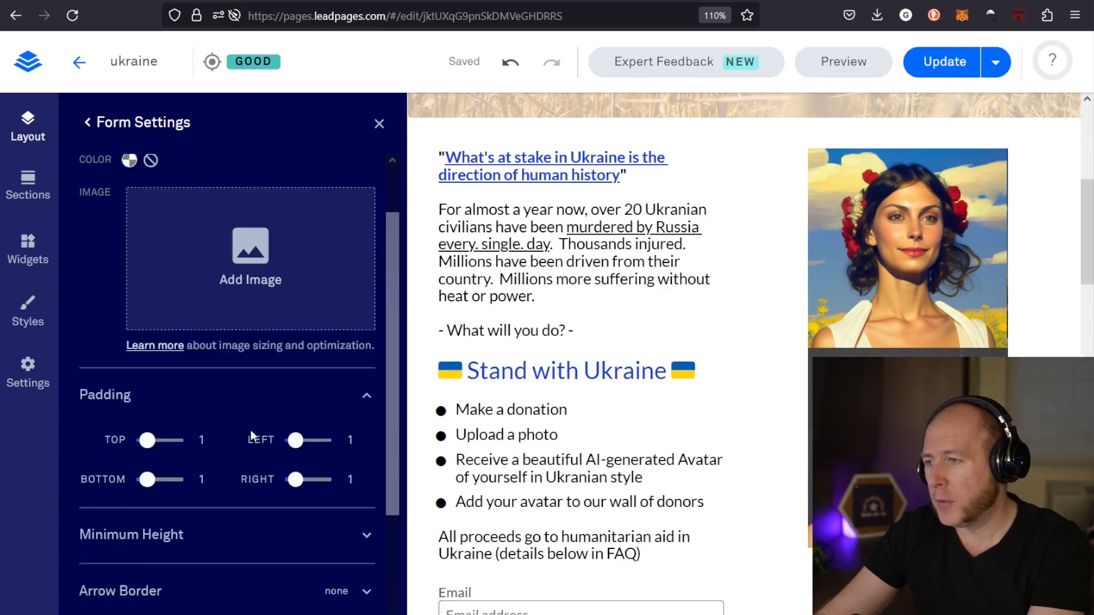
Examine the background, margin and padding settings of Column 1 in the Form section
scroll(254, 435, "down", 3)
scroll(254, 447, "up", 3)
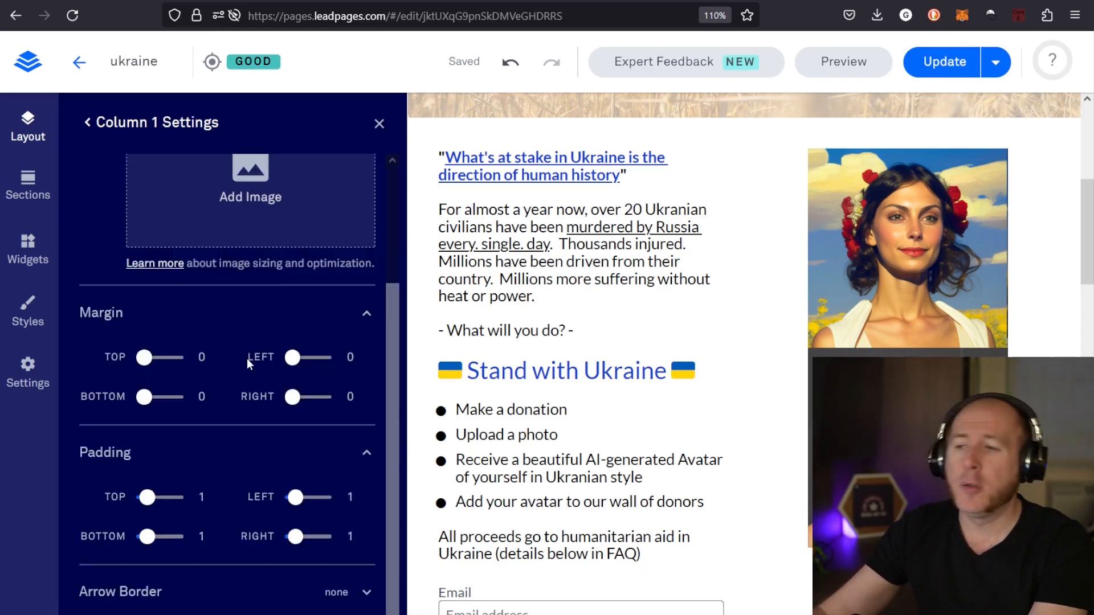
scroll(249, 361, "up", 3)
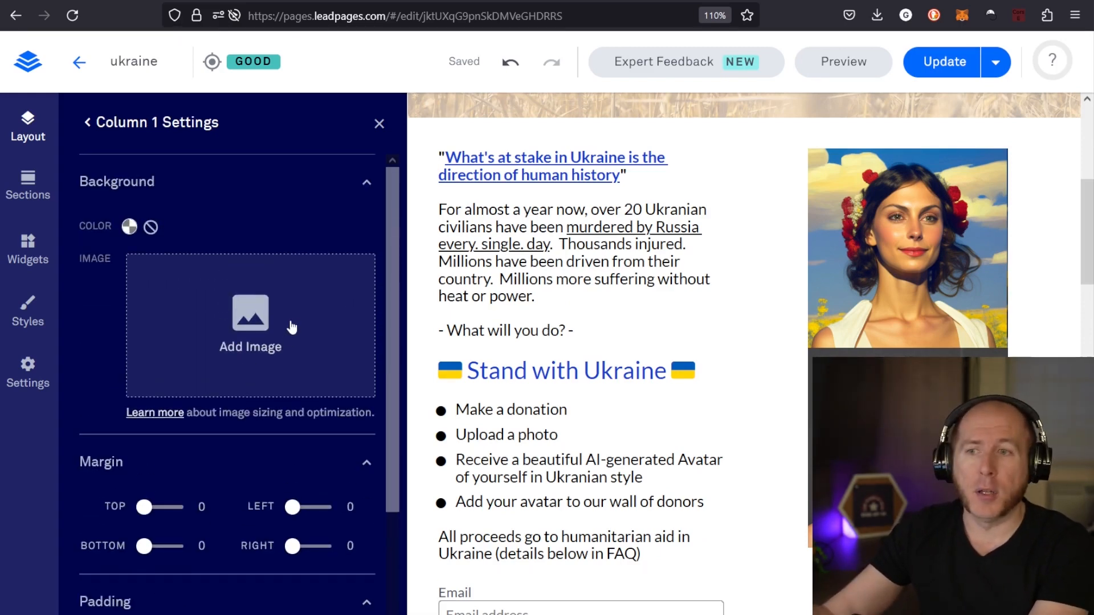
left_click(86, 121)
Look at the ready-made sections, then view the Column 2 settings of the Form section in the page layout
scroll(435, 451, "up", 6)
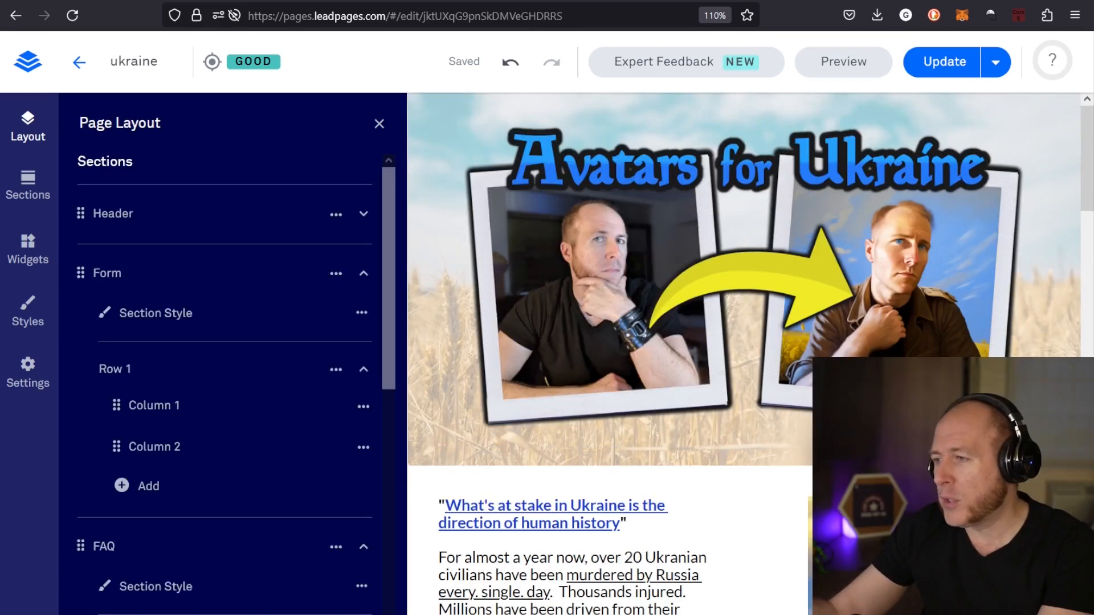
left_click(15, 178)
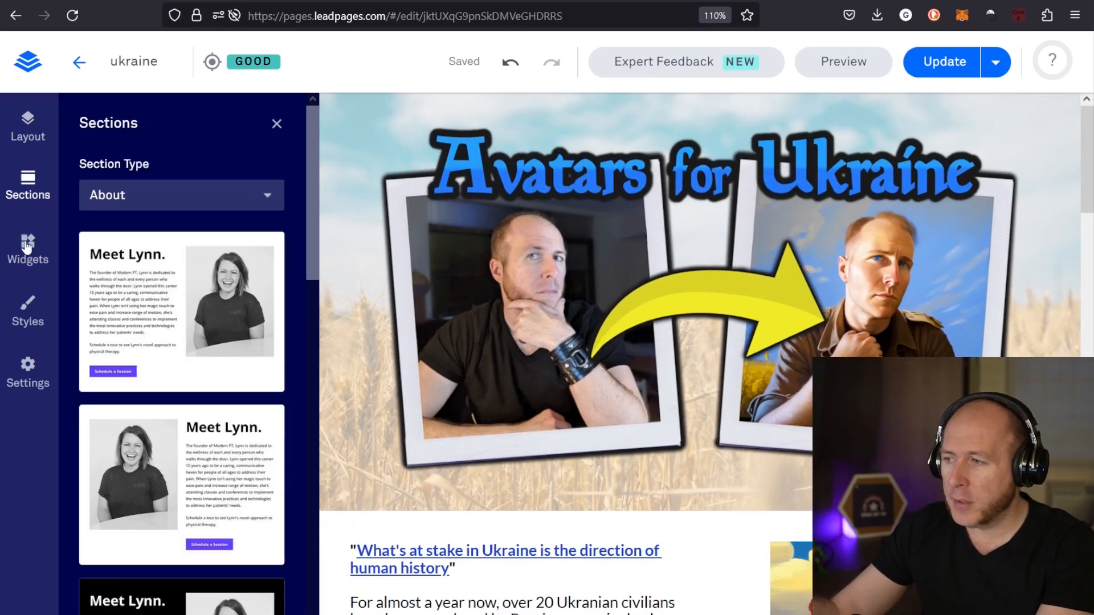
left_click(27, 126)
scroll(154, 411, "down", 3)
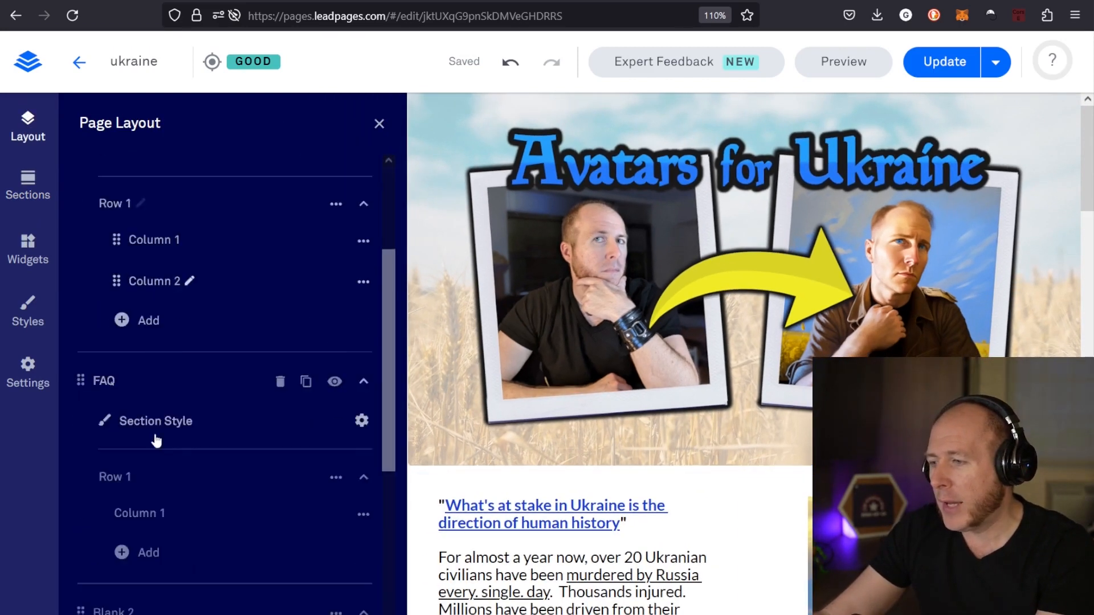
left_click(157, 284)
left_click(87, 122)
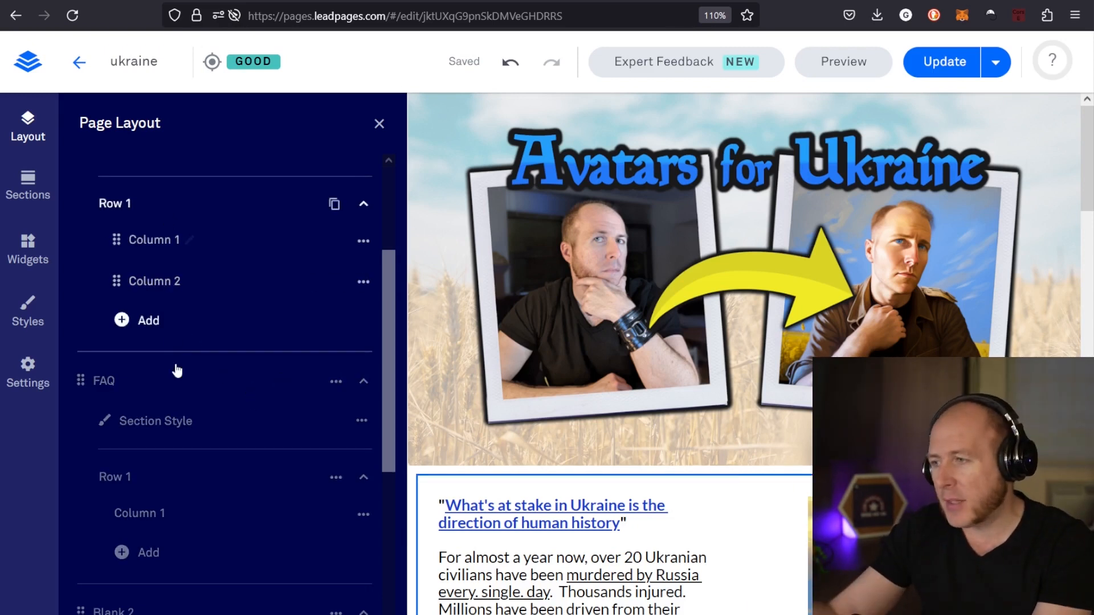
Swap the footer contents, moving the email sign-up form into the second column and the social icons into the first
scroll(661, 295, "down", 12)
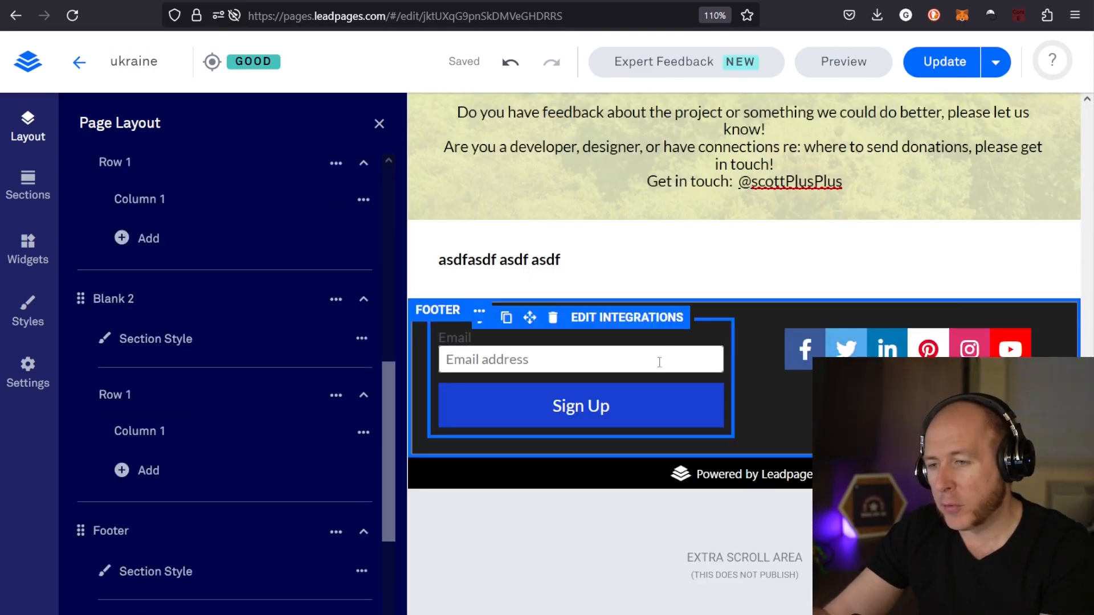
scroll(268, 428, "down", 4)
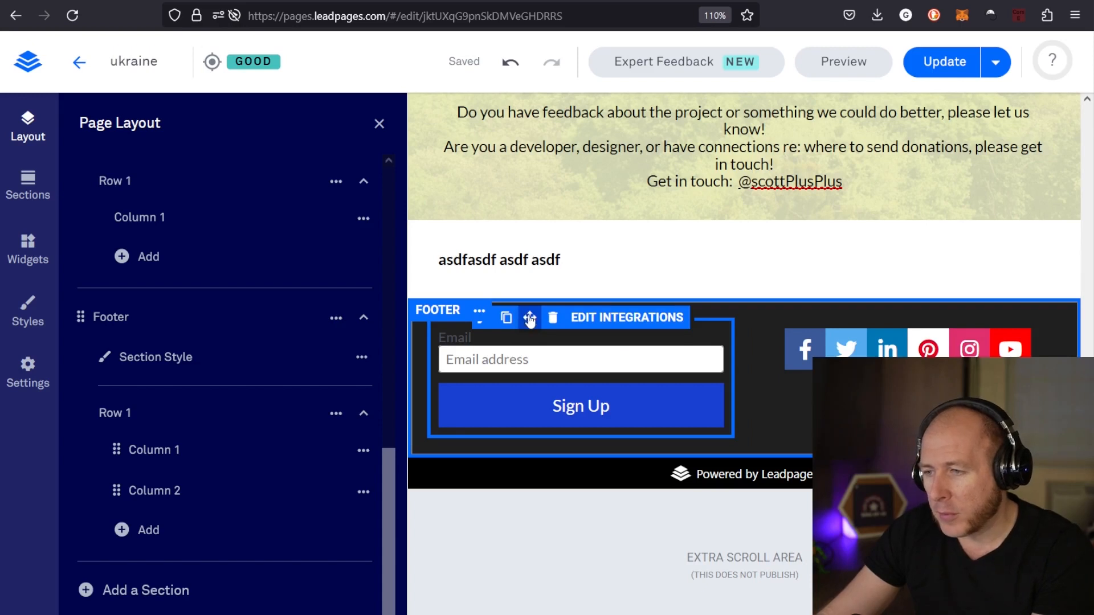
left_click_drag(530, 320, 903, 410)
left_click_drag(905, 324, 889, 502)
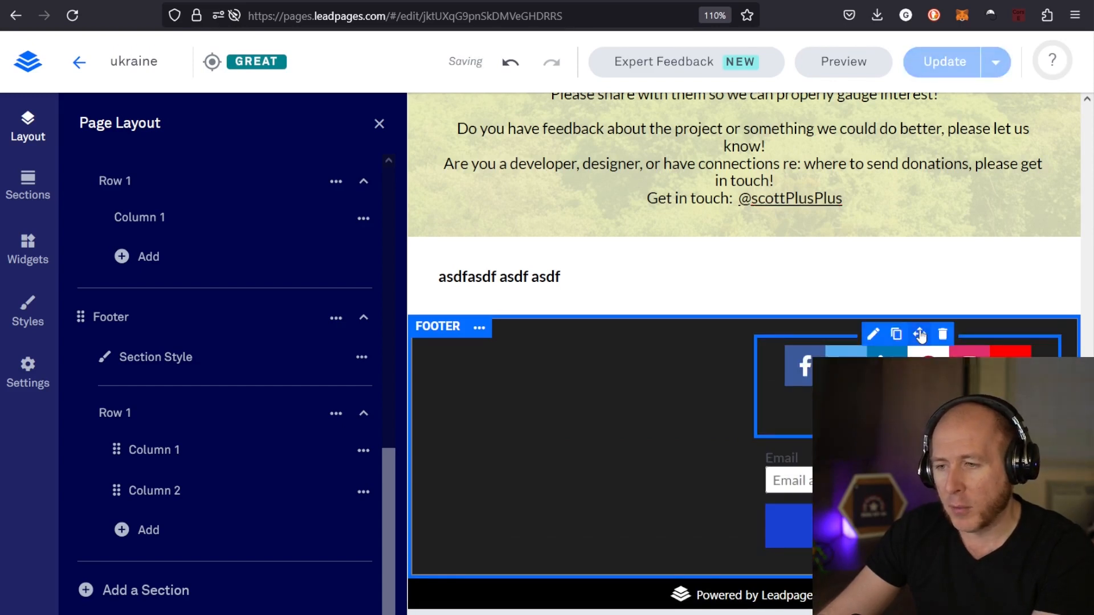
left_click_drag(920, 336, 606, 354)
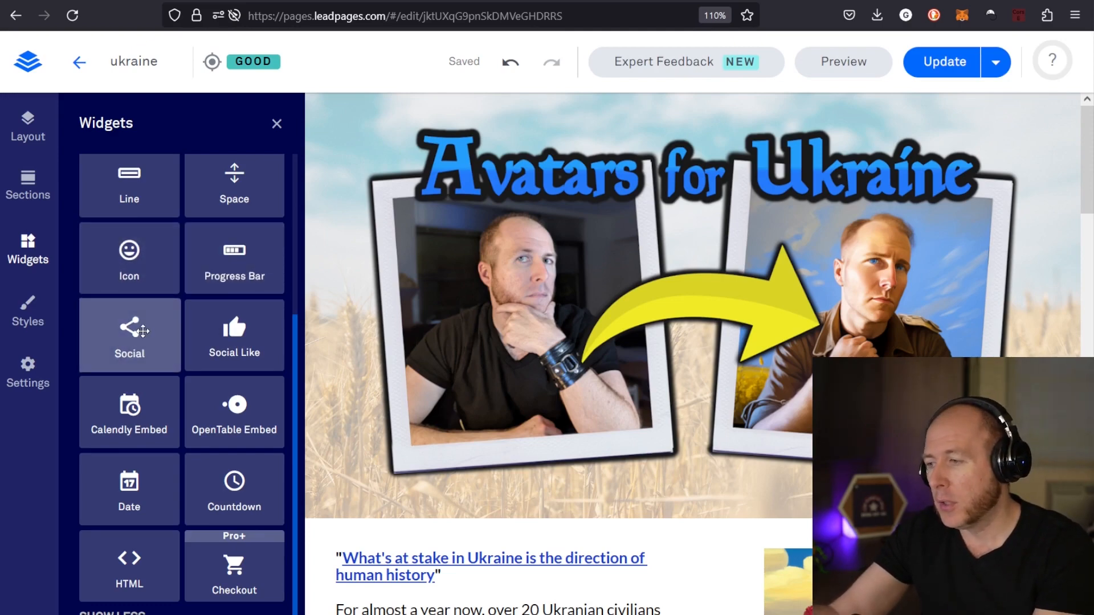
Examine the available widgets, from Text and Image to HTML and Checkout, alongside the page sections down to the footer
scroll(581, 330, "down", 15)
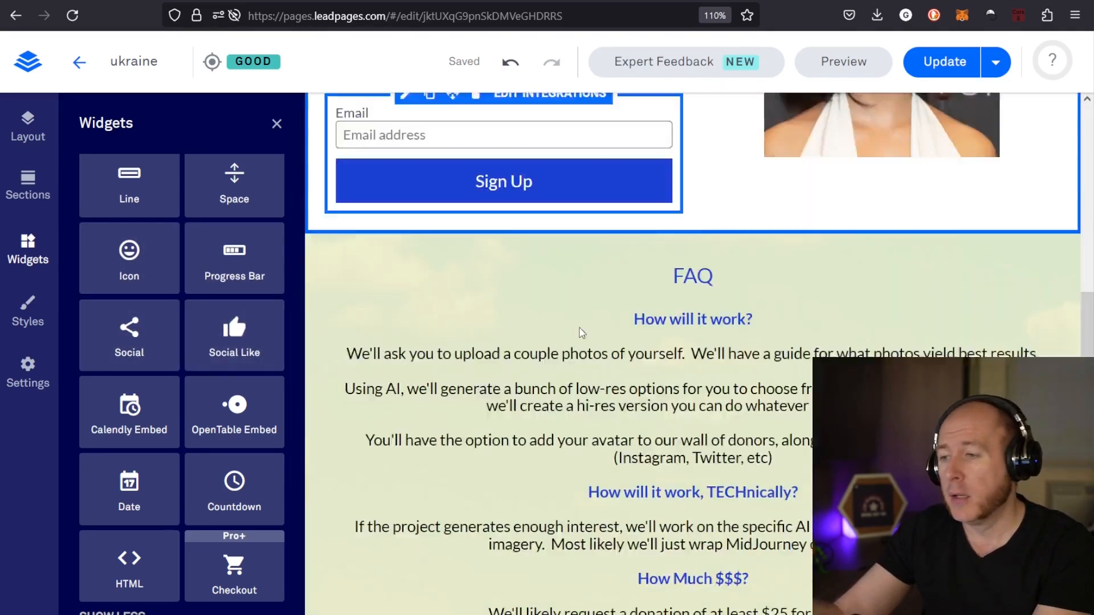
scroll(799, 406, "down", 1)
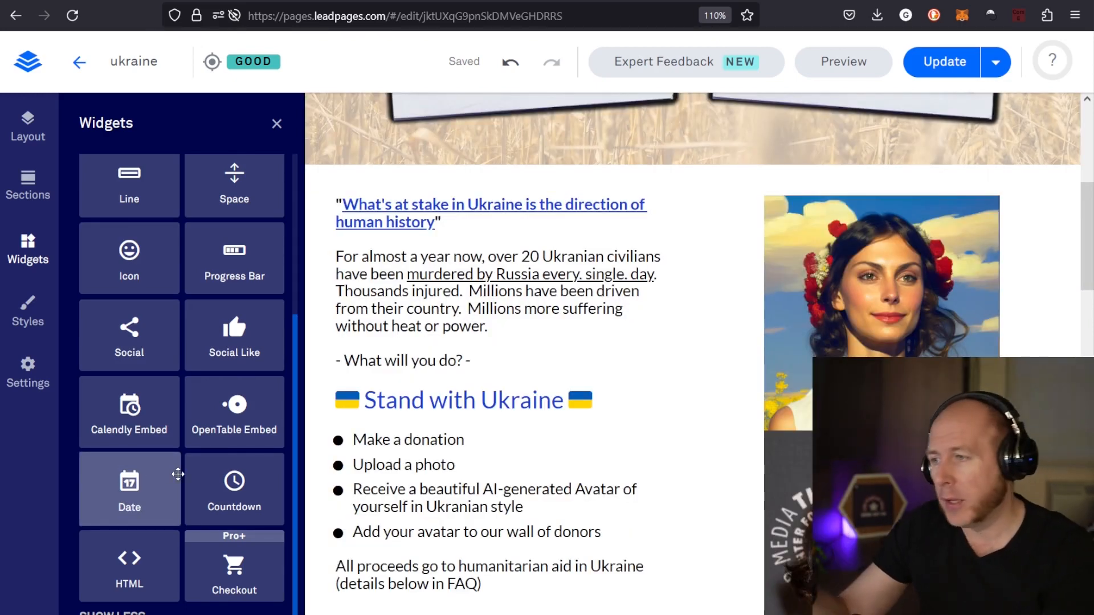
scroll(162, 244, "up", 4)
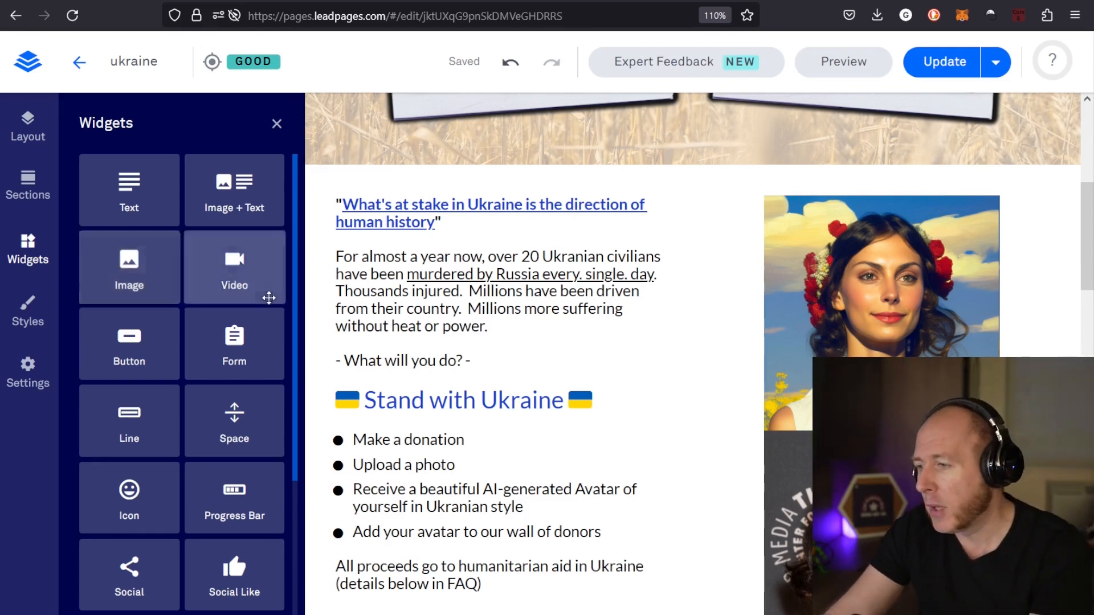
scroll(195, 433, "down", 4)
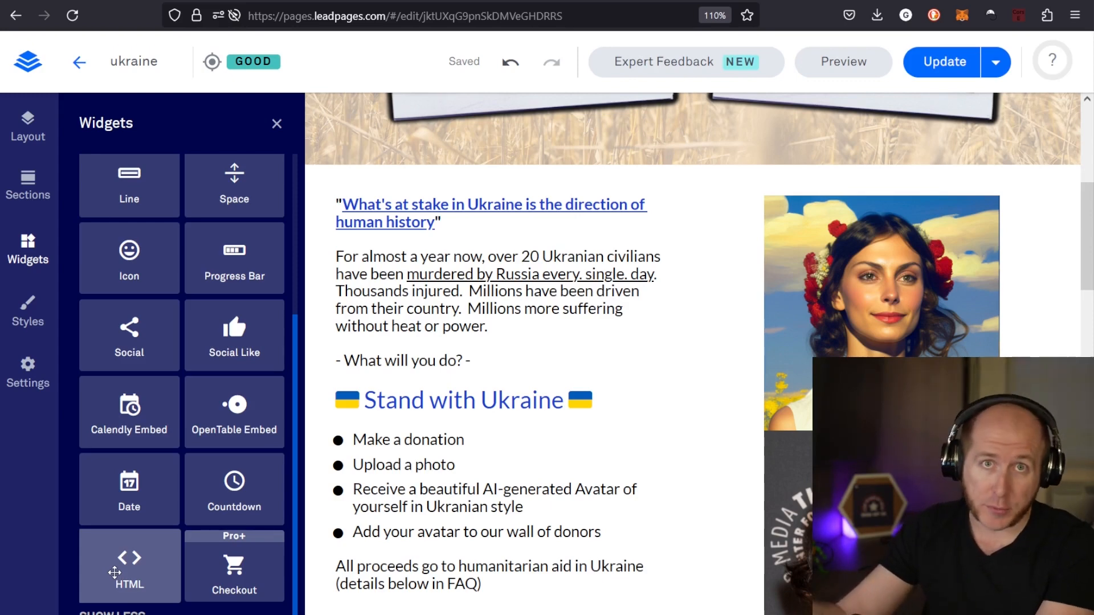
scroll(435, 283, "down", 15)
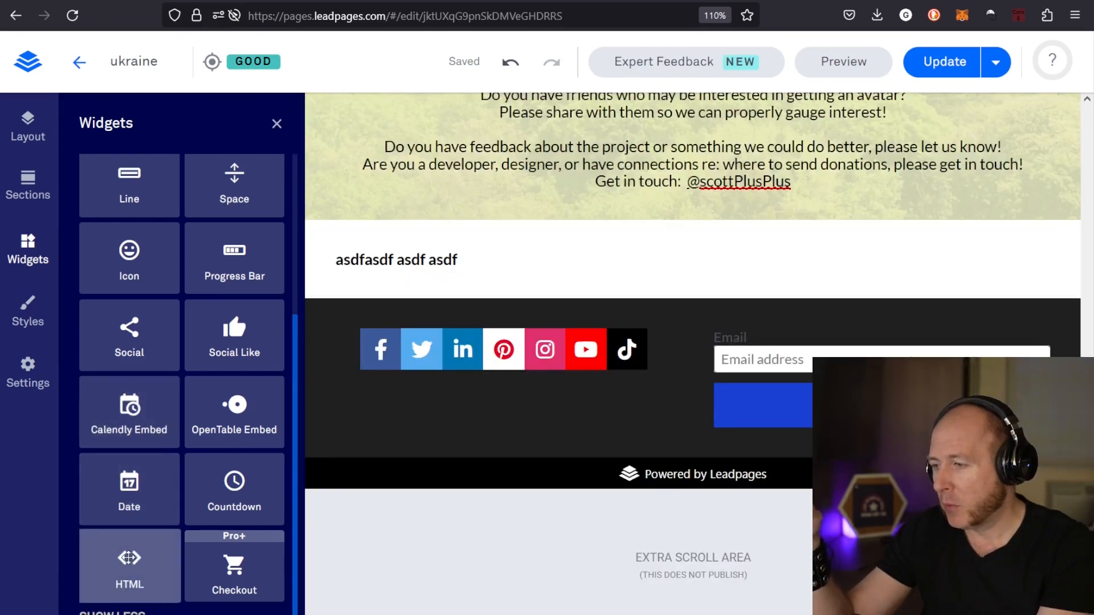
Place an HTML widget in the footer's first column, beside the social icons
left_click_drag(122, 562, 537, 343)
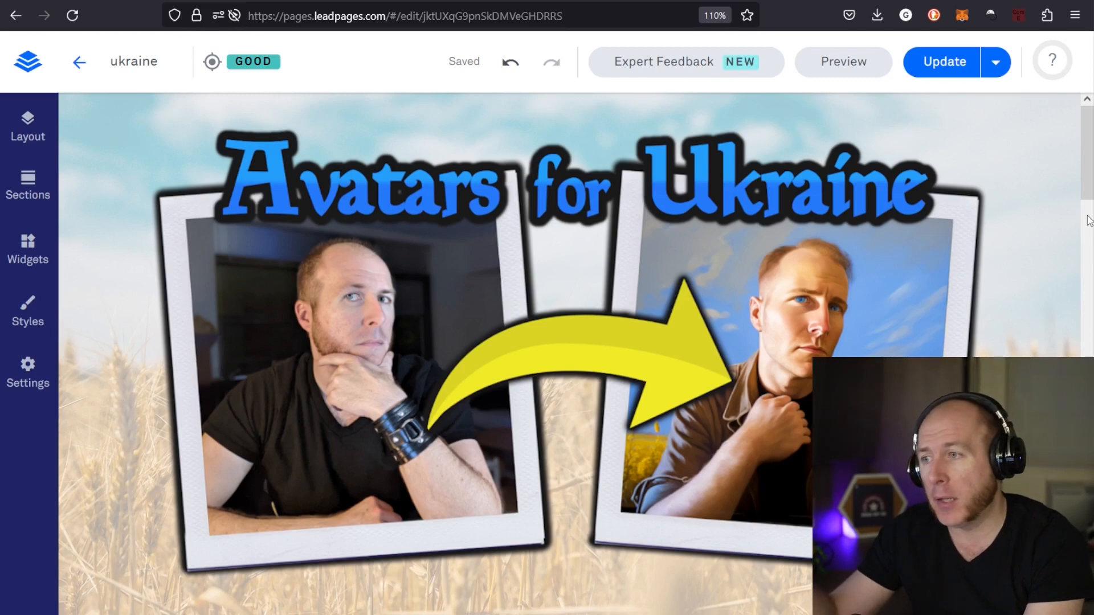
Publish the updated landing page and copy its public link
left_click(946, 66)
left_click(910, 116)
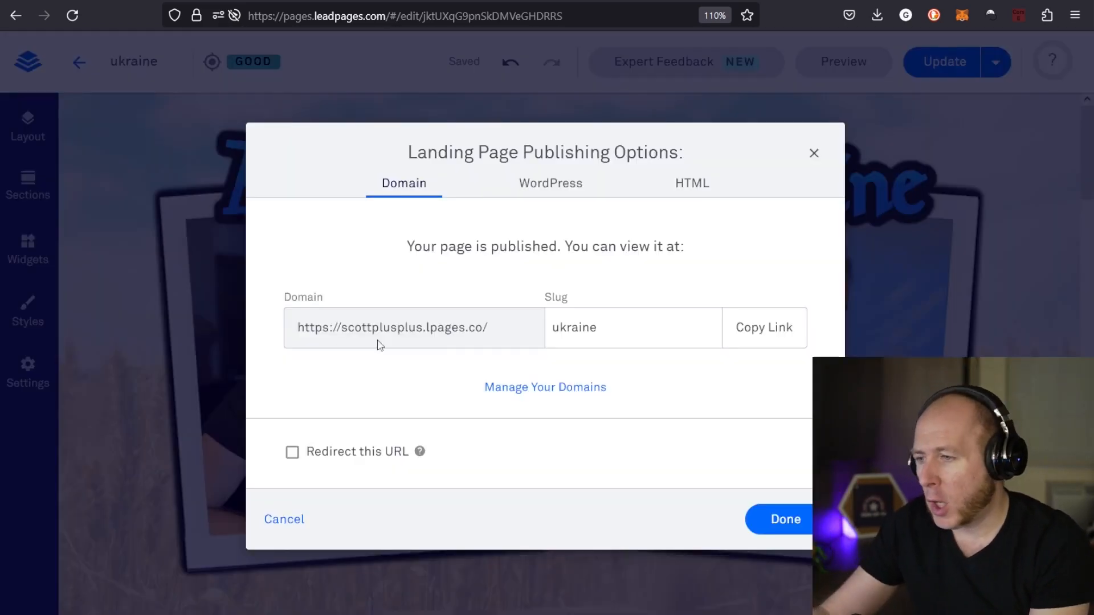
left_click(764, 326)
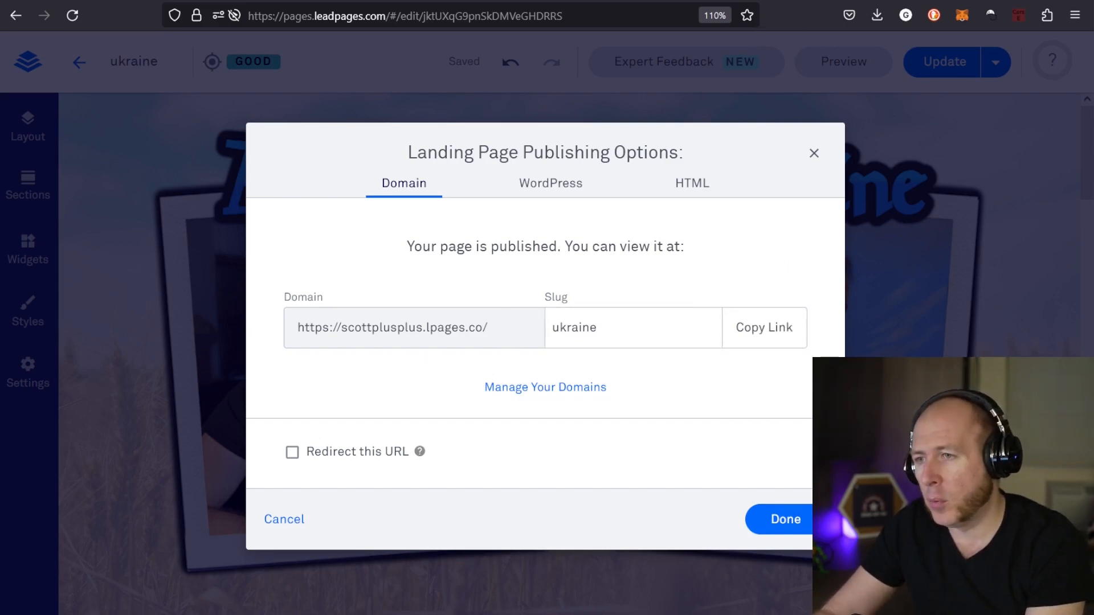
Open the copied link in a new browser tab and view the published page down to the FAQ
key("ctrl+t")
key("ctrl+v")
key("Return")
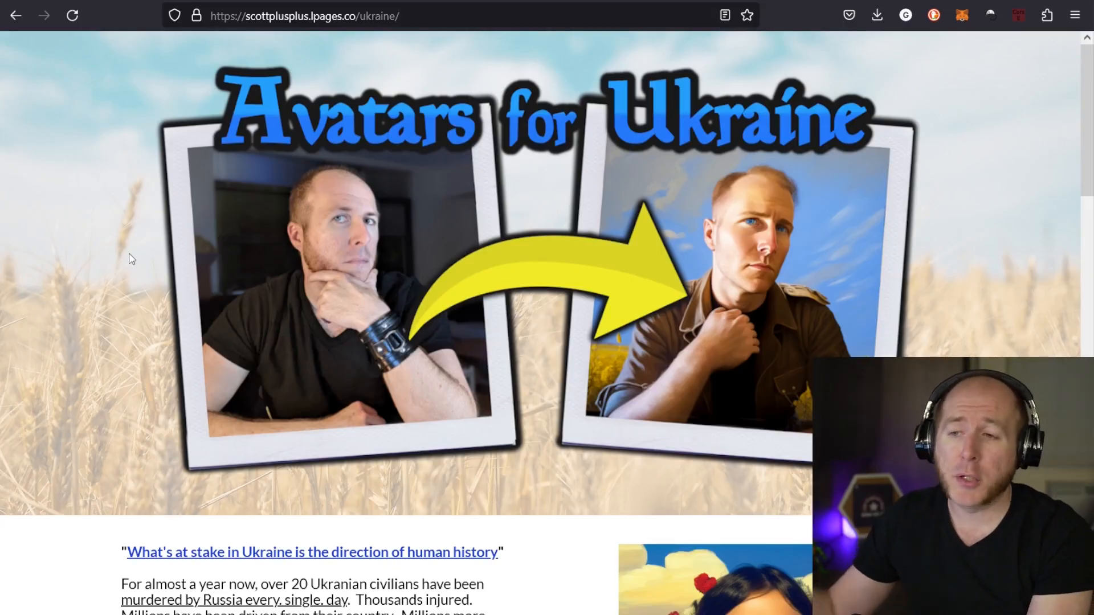
scroll(223, 240, "down", 10)
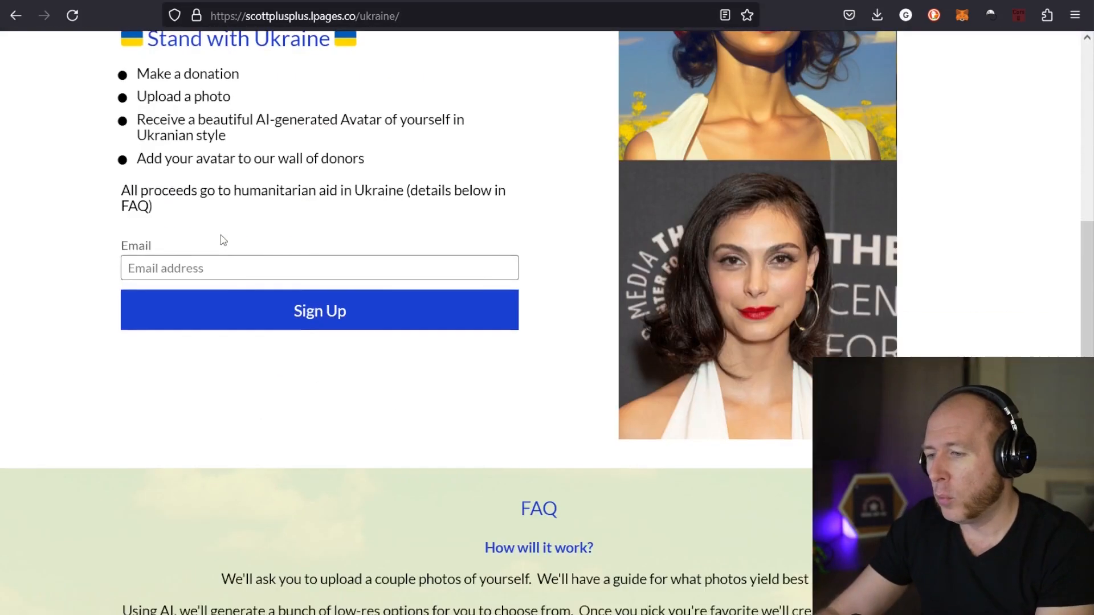
scroll(223, 240, "down", 12)
scroll(242, 242, "up", 20)
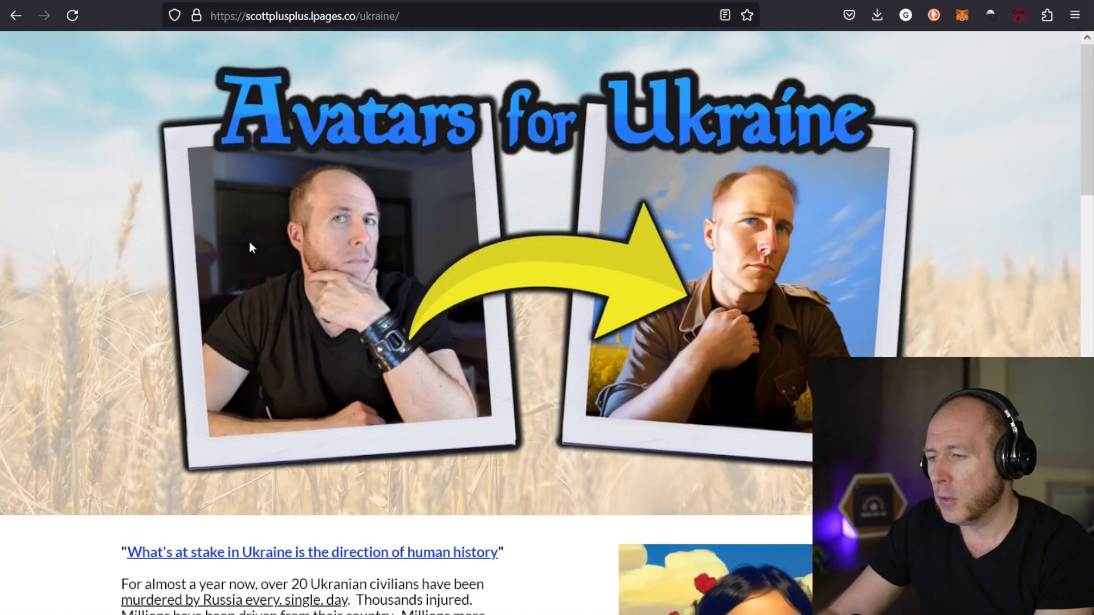
Submit the email sign-up form on the published page with a test email address
scroll(811, 109, "down", 9)
left_click(325, 434)
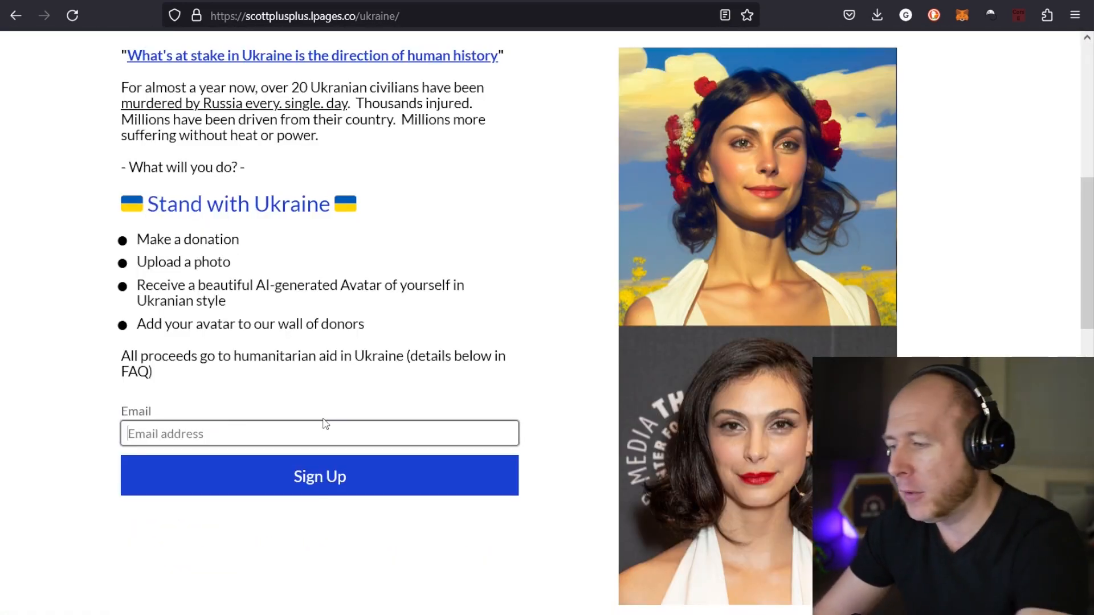
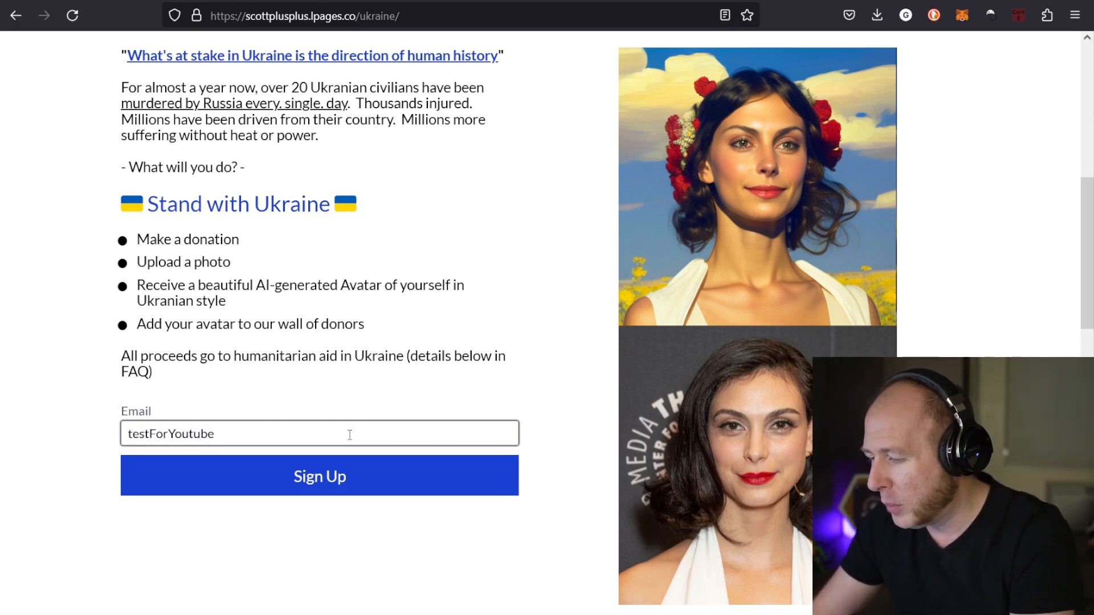
key("BackSpace")
key("BackSpace")
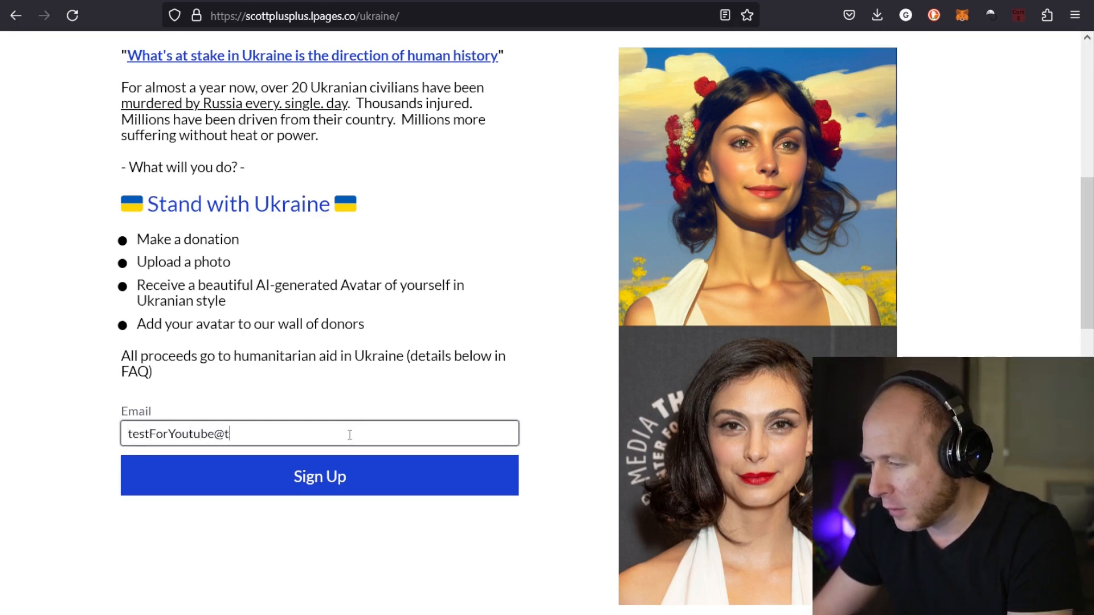
key("Return")
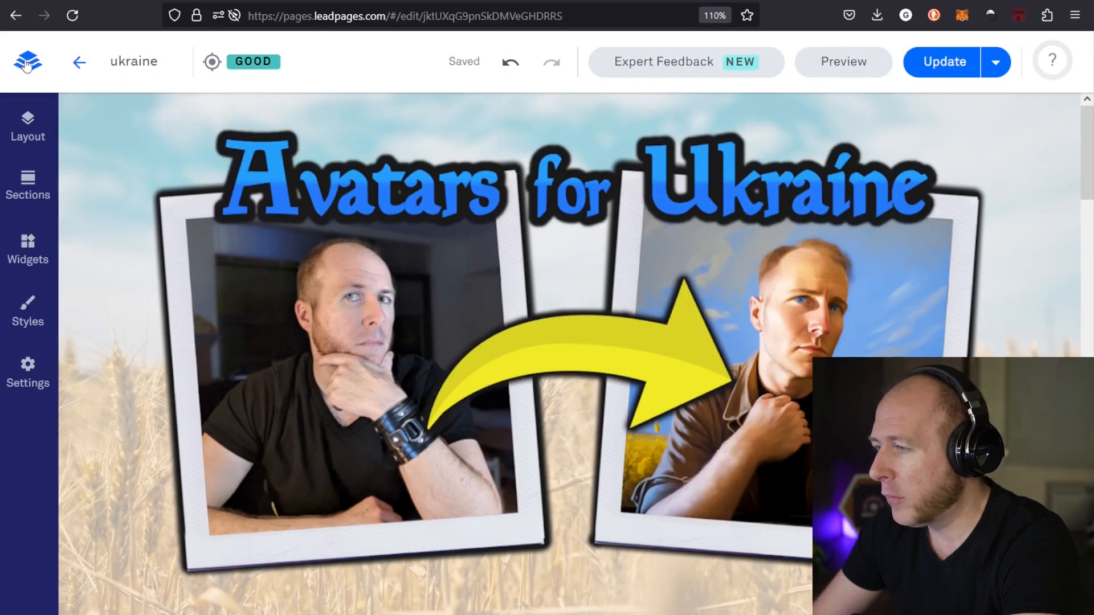
Switch to the Leadpages account's landing pages list and examine the ukraine page's analytics summary and conversions chart
left_click(28, 61)
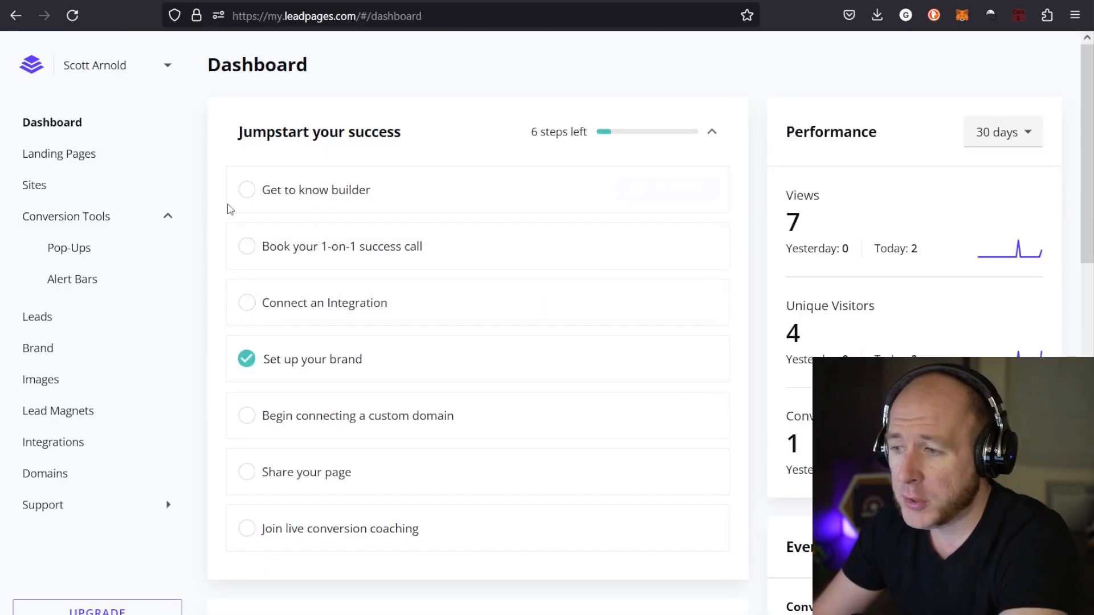
left_click(49, 154)
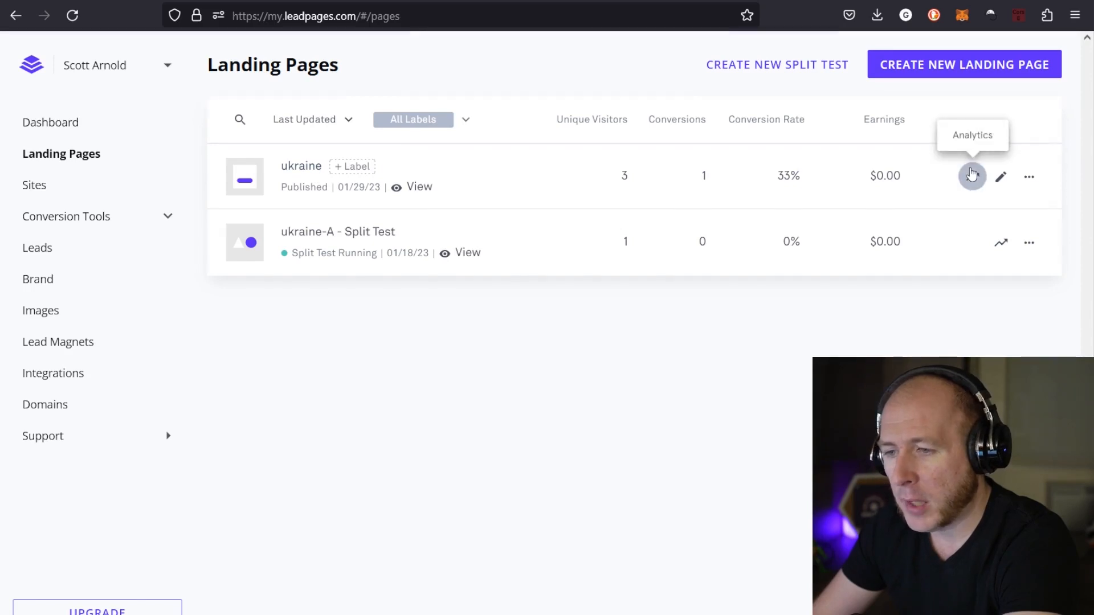
left_click(973, 174)
scroll(593, 366, "down", 2)
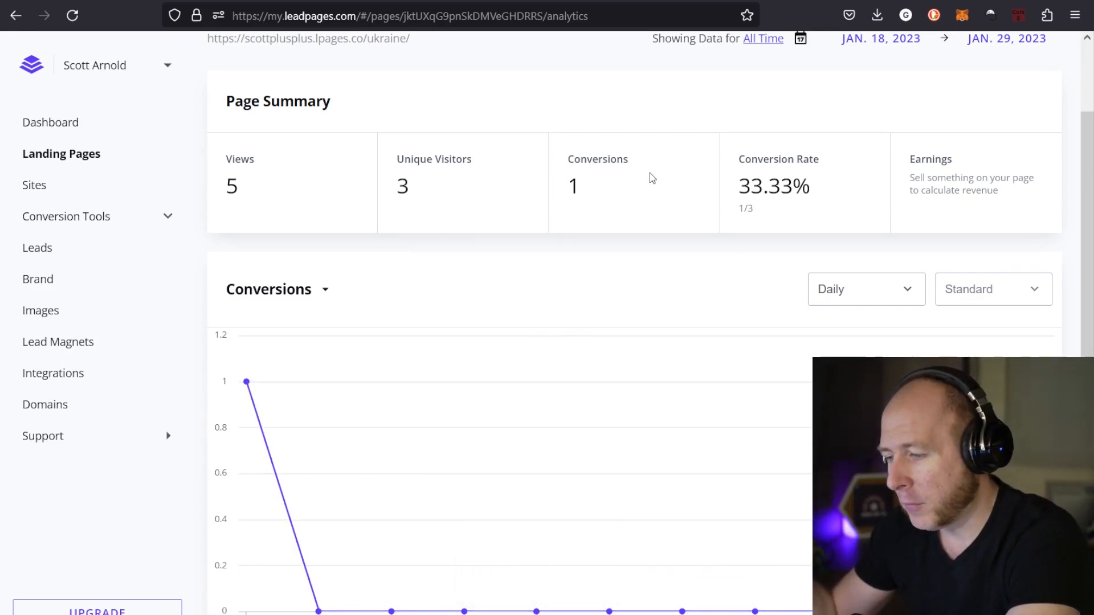
scroll(647, 190, "down", 2)
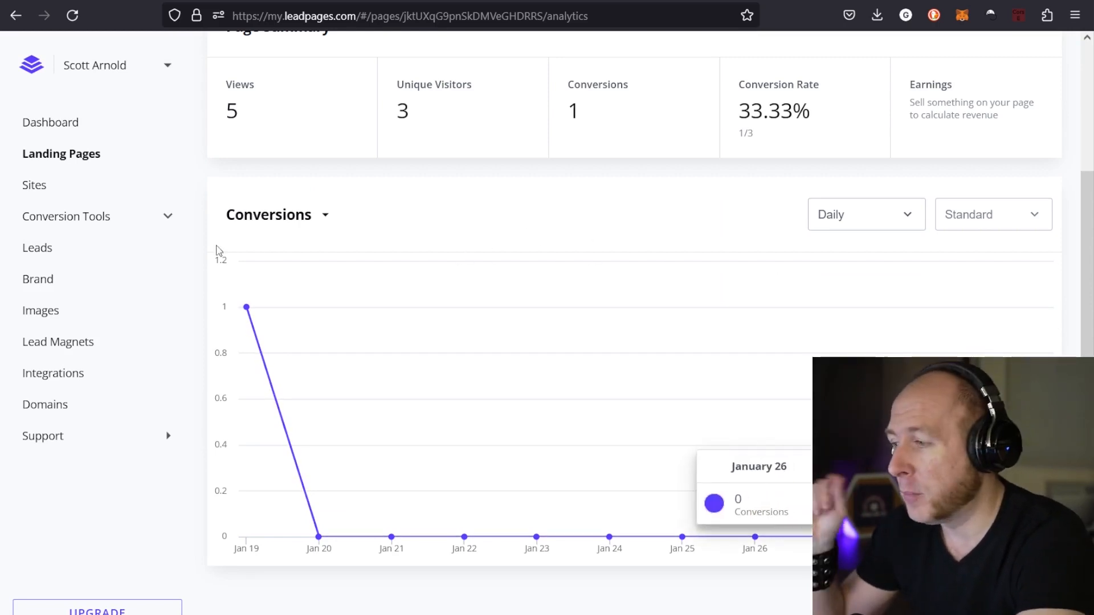
View the collected leads and highlight the newest lead's email address
left_click(98, 255)
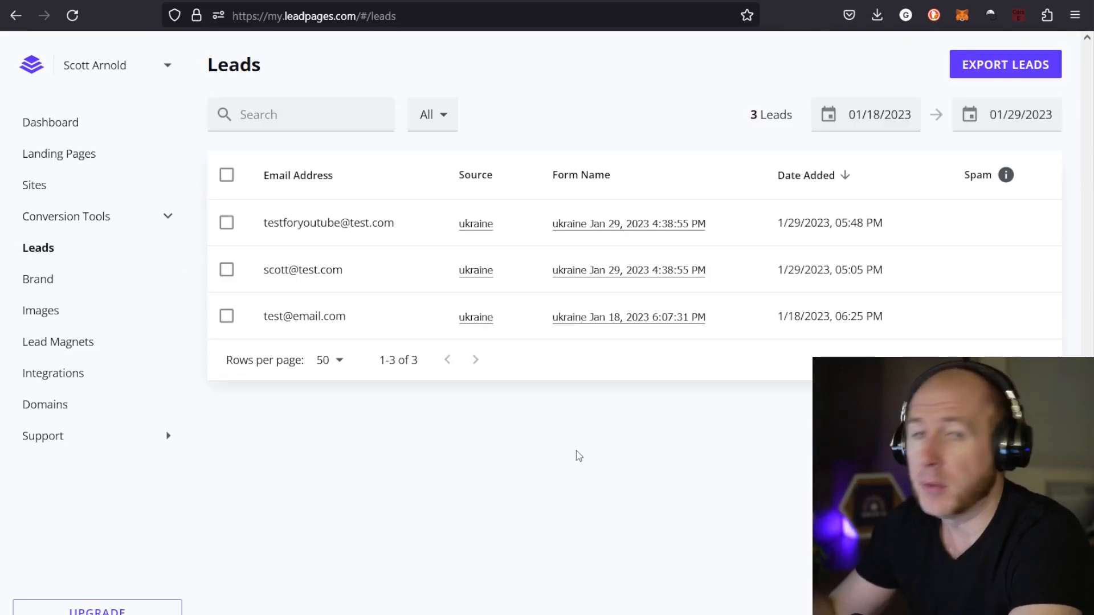
left_click_drag(403, 225, 264, 223)
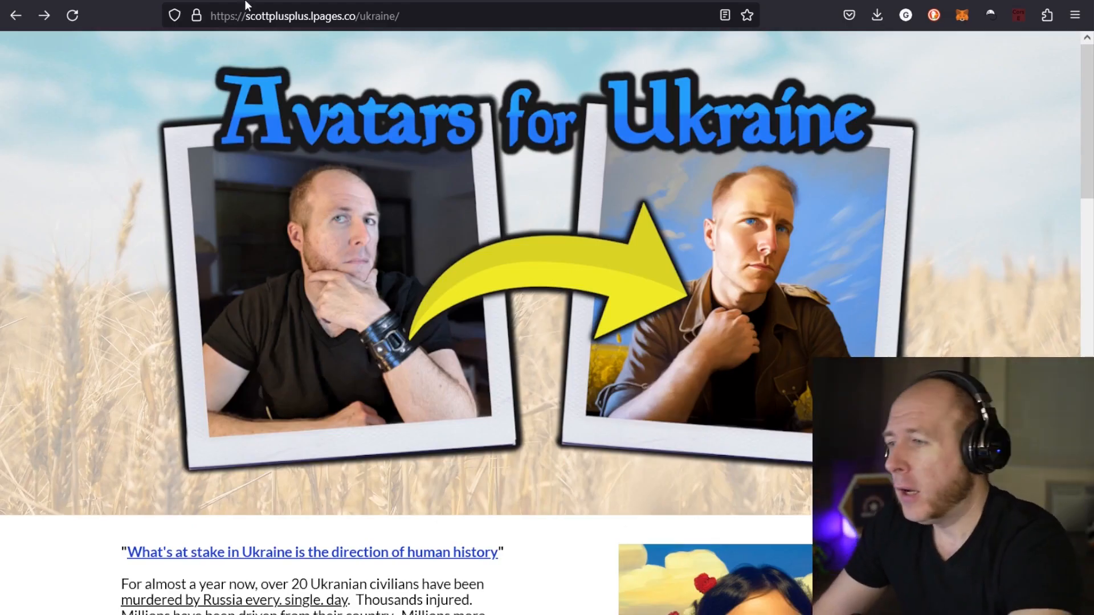
Load the published page with the parameter ?ref=hi appended to its URL and highlight that parameter
left_click(424, 23)
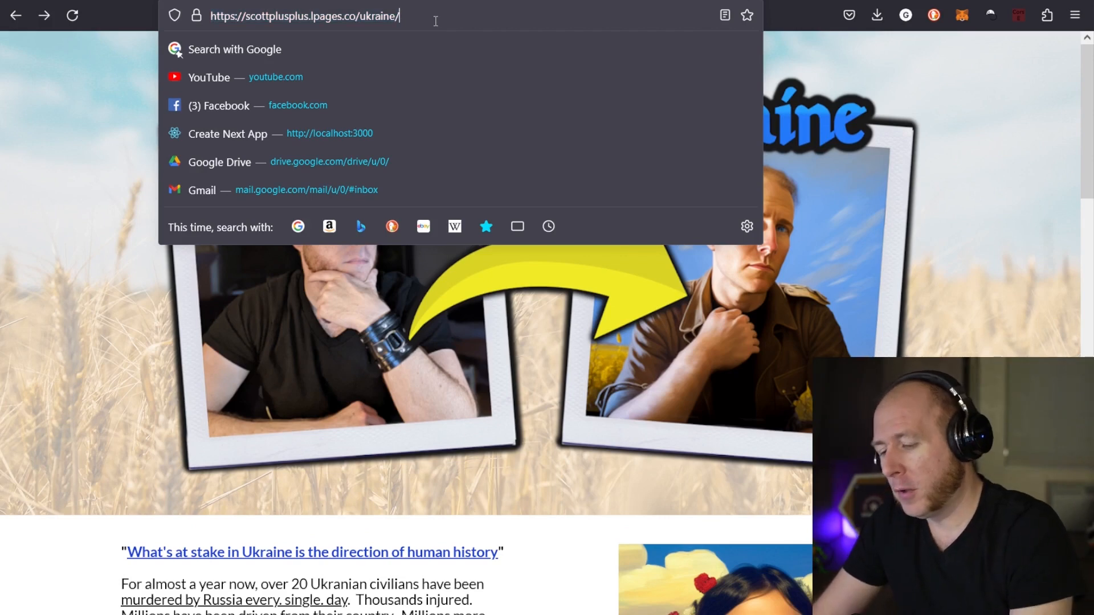
type("?ref")
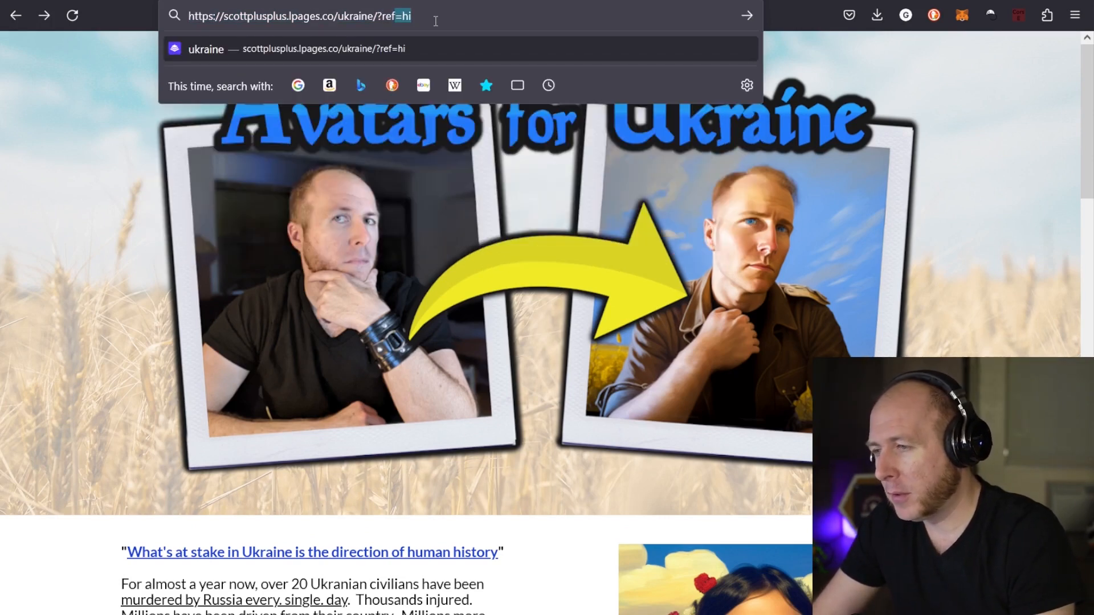
key("Return")
left_click_drag(400, 17, 466, 21)
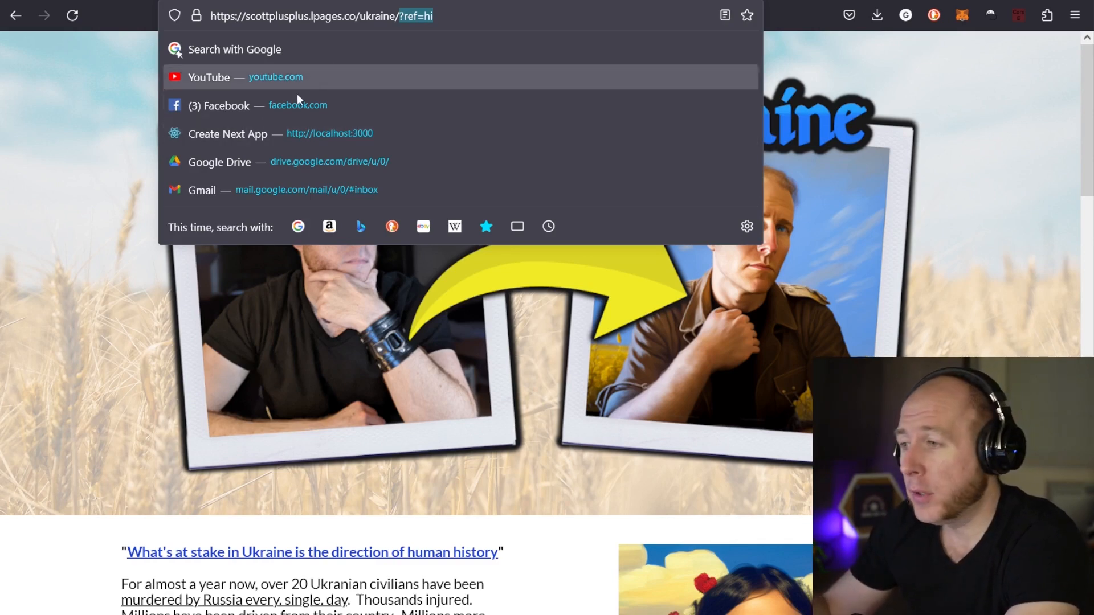
Fill the email field of the referral page's sign-up form with a second test email address
scroll(255, 388, "down", 6)
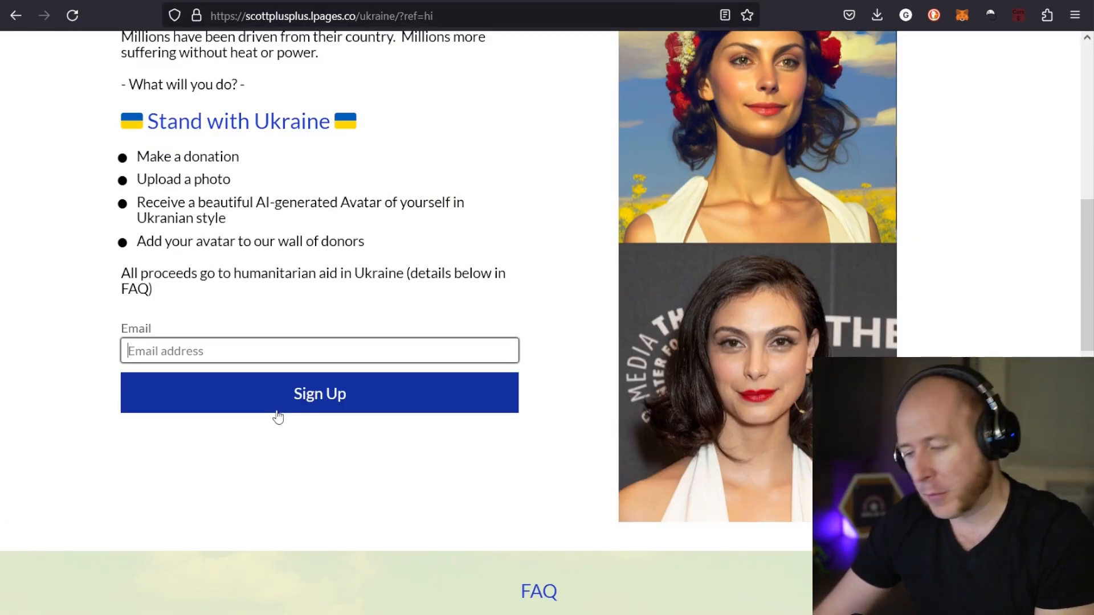
type("testWithRef@test")
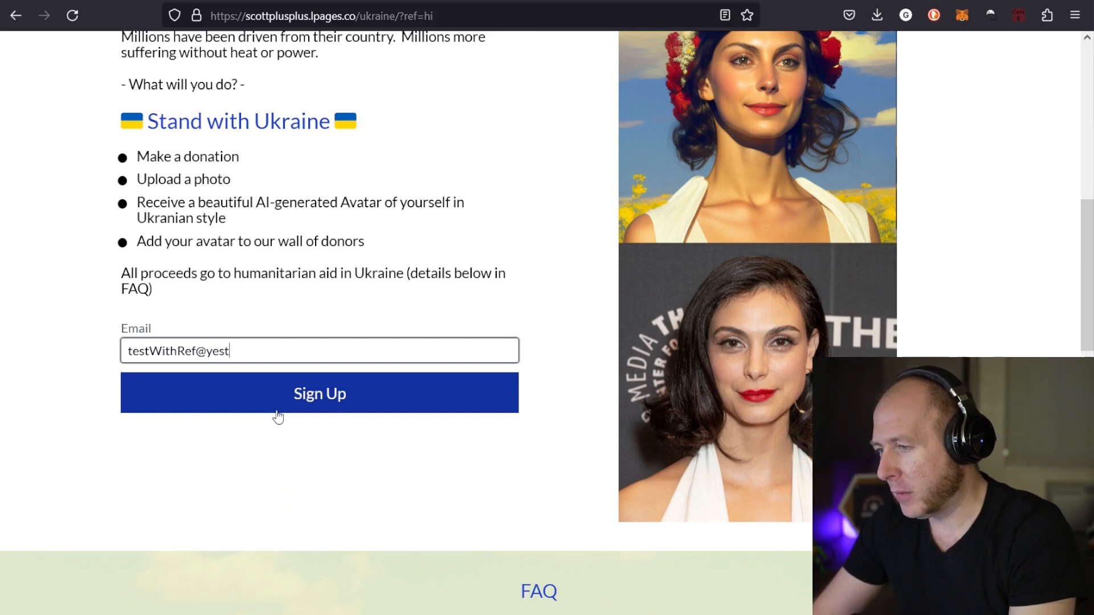
key("BackSpace")
key("BackSpace")
key("BackSpace")
type("est.com")
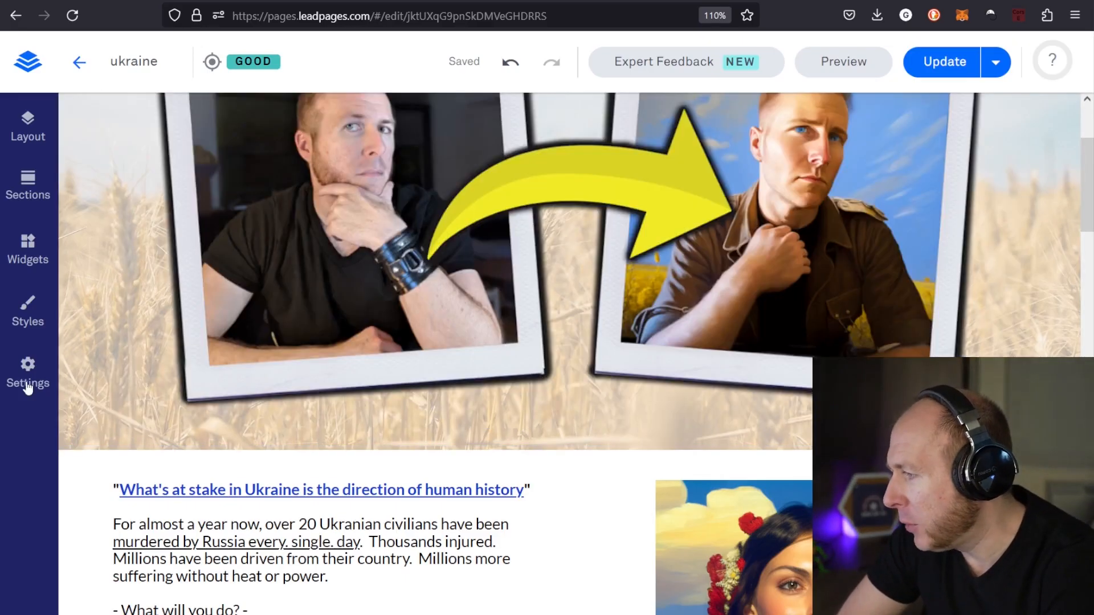
Look over the SEO preview, page title and description in the ukraine page's settings
left_click(27, 376)
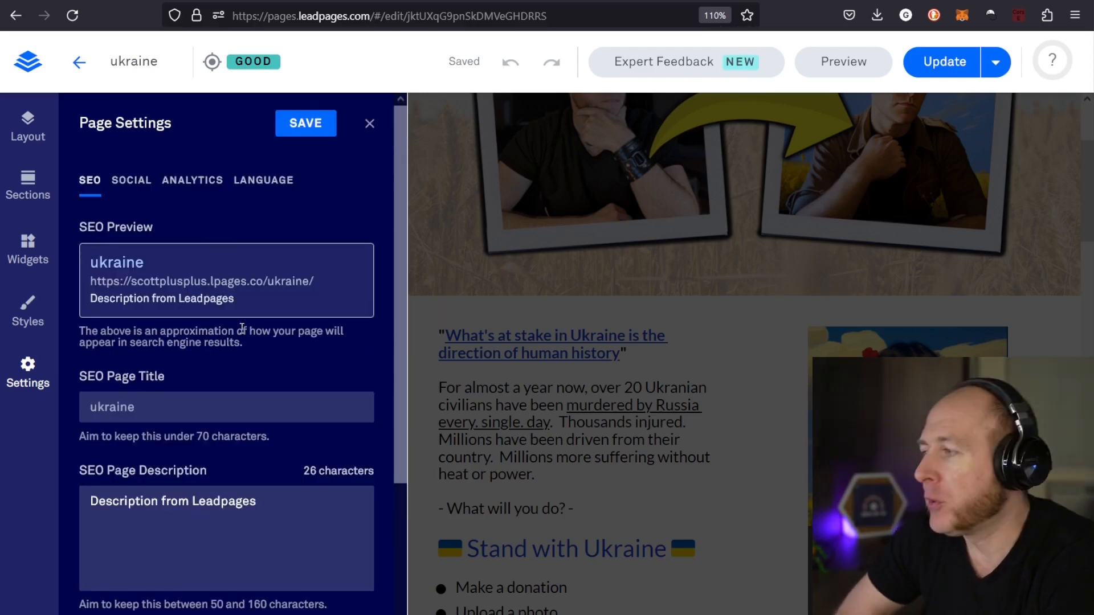
scroll(194, 286, "down", 3)
scroll(271, 324, "up", 3)
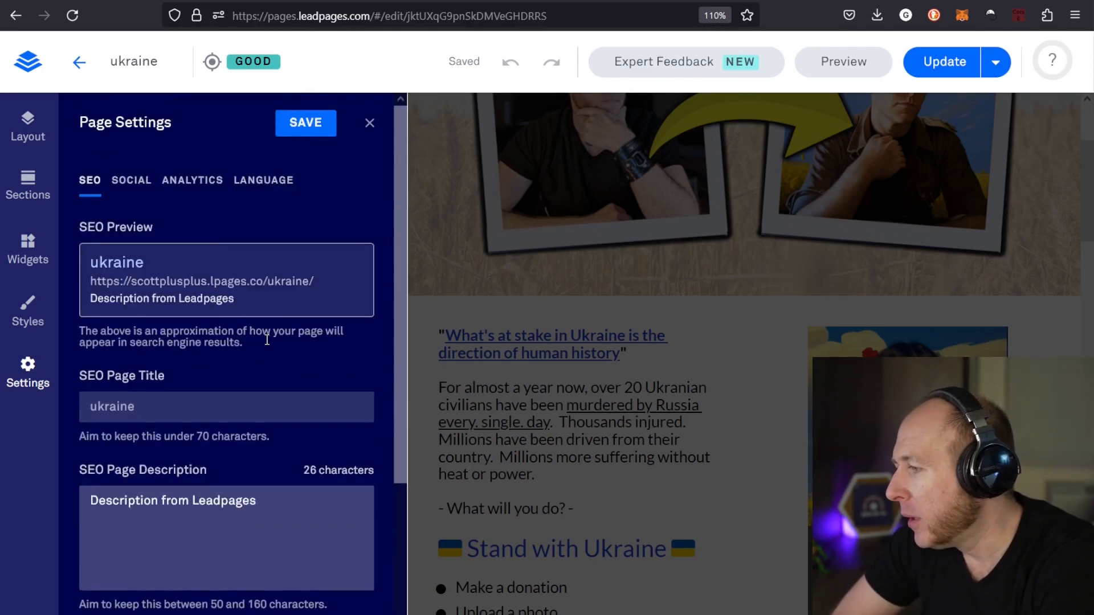
Examine the page's social sharing settings, including the preview image, social URL, page title and description
left_click(137, 181)
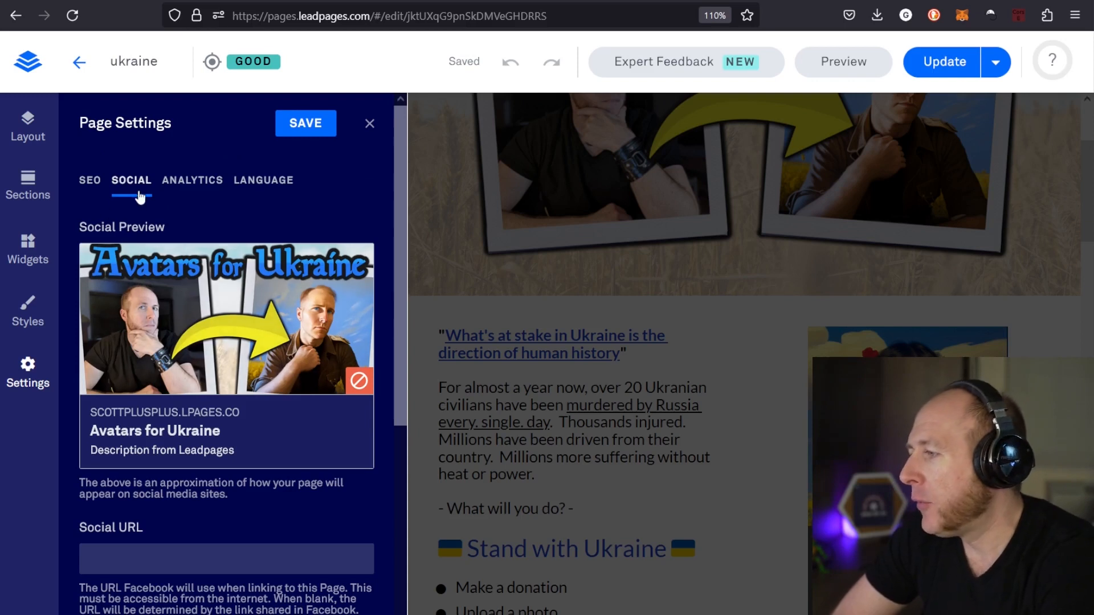
scroll(203, 337, "down", 2)
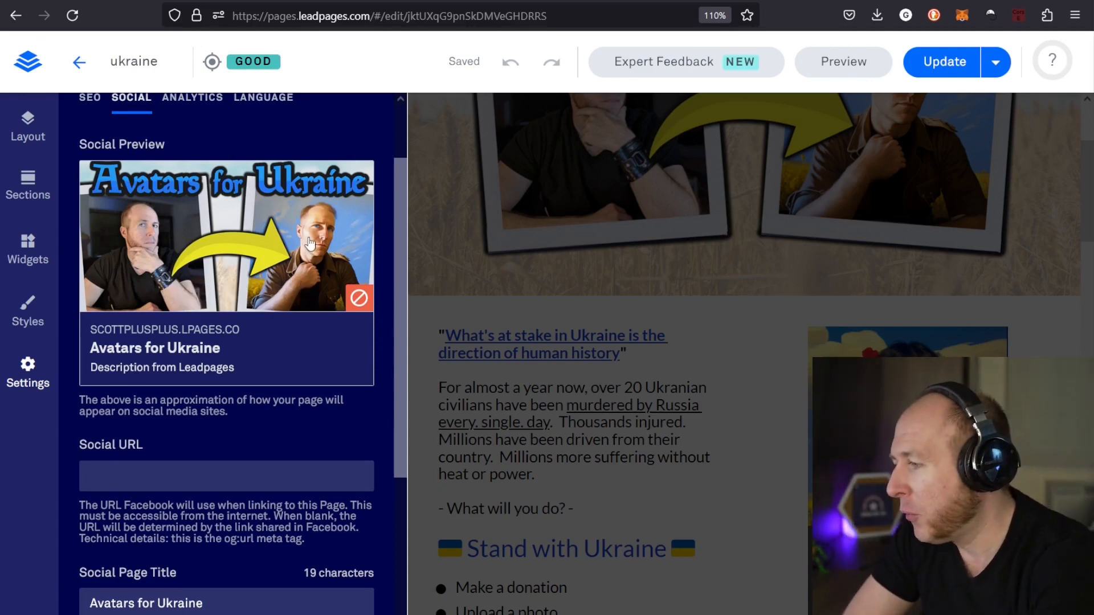
scroll(313, 245, "down", 3)
scroll(312, 245, "down", 2)
triple_click(220, 365)
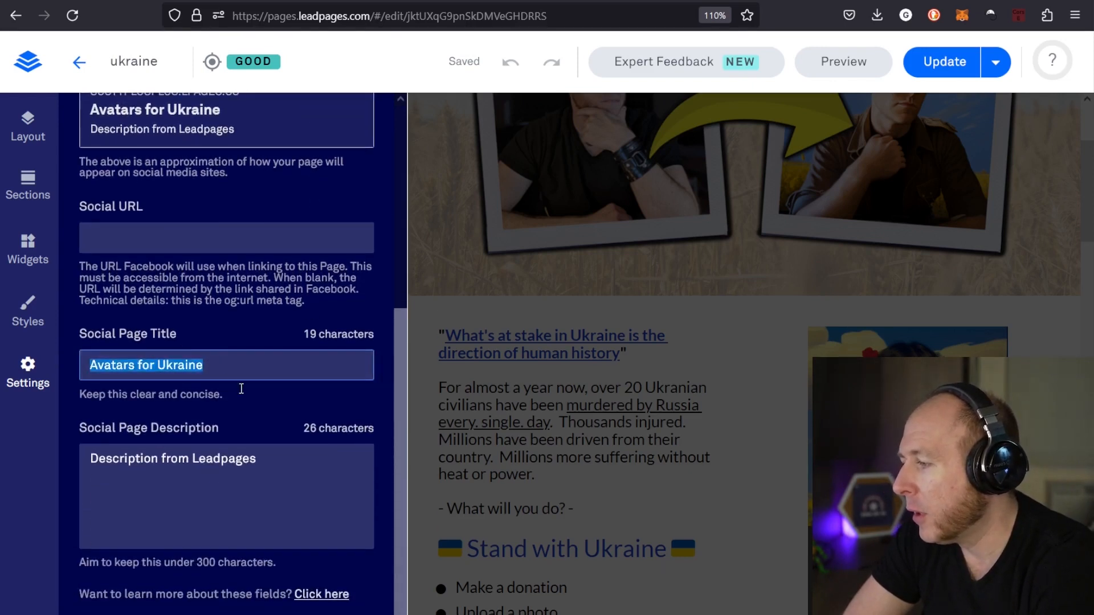
left_click_drag(257, 459, 172, 465)
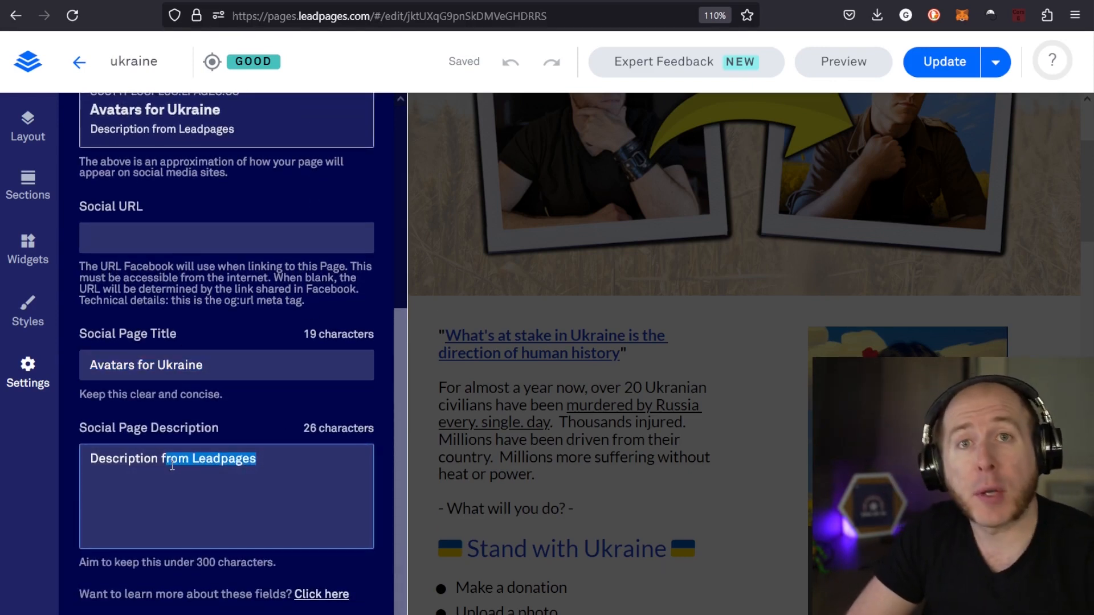
scroll(377, 548, "up", 7)
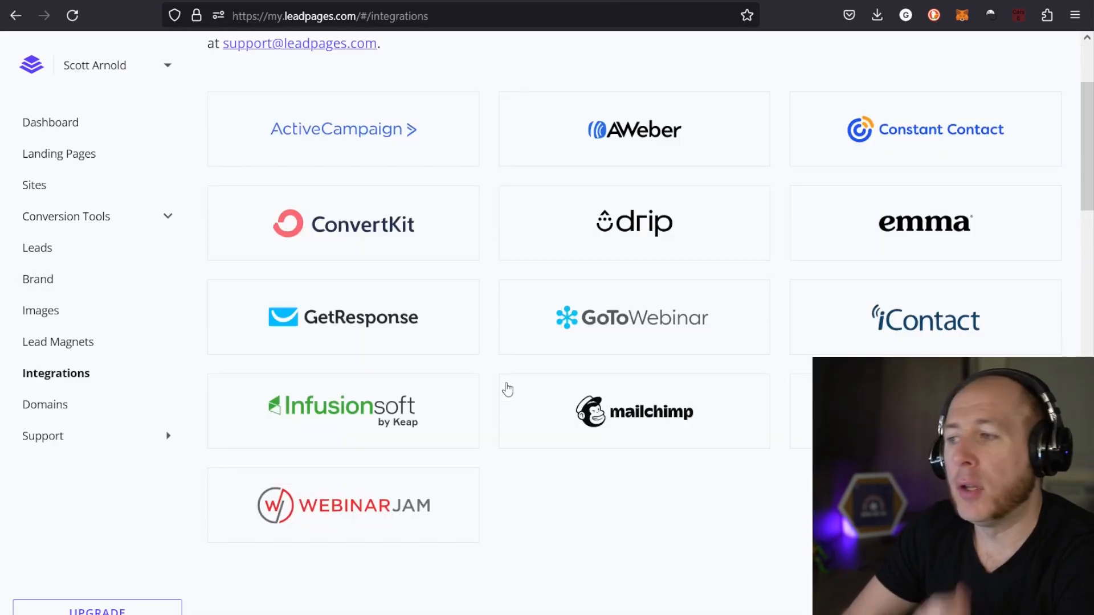
Look through the marketing services available as account integrations
scroll(481, 376, "up", 2)
scroll(487, 371, "down", 3)
scroll(495, 377, "down", 10)
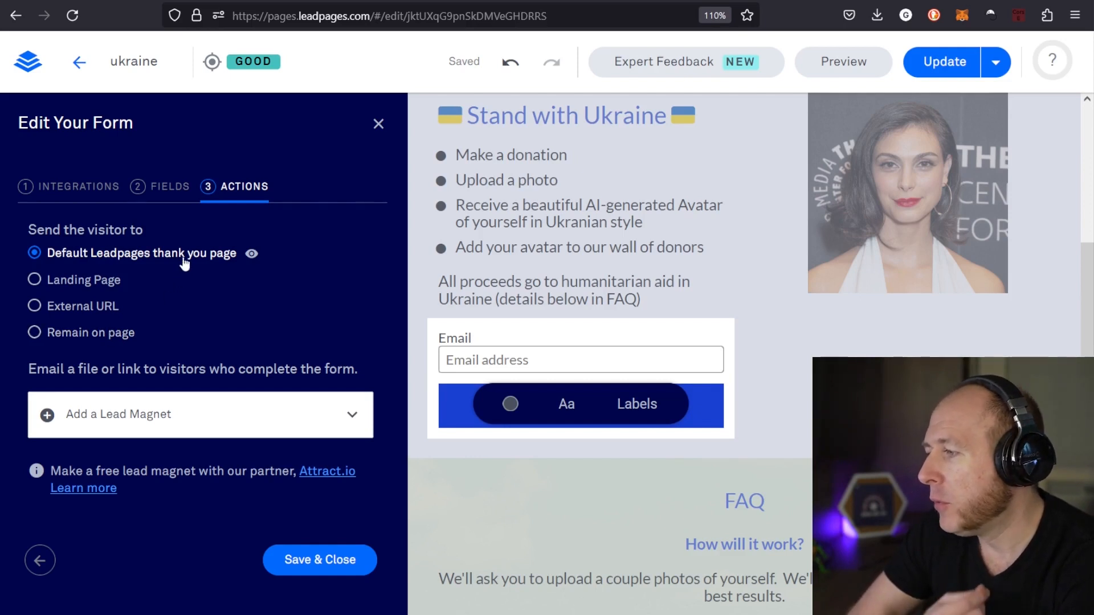
Set the sign-up form's action after submission to Remain on page
left_click(111, 330)
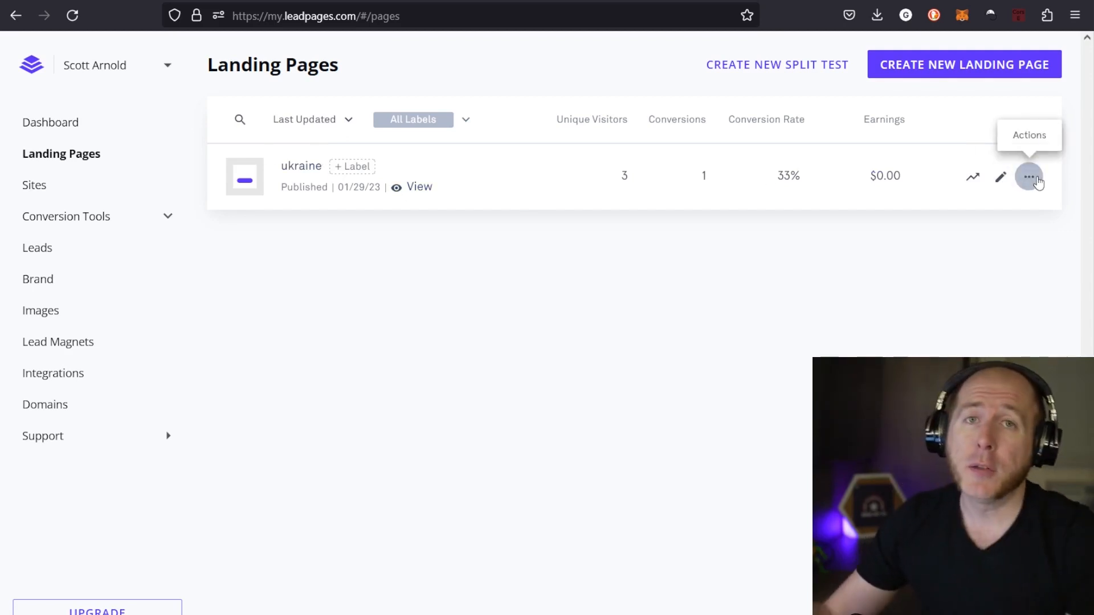
Duplicate the ukraine landing page under the name "ukraine - A"
left_click(1030, 181)
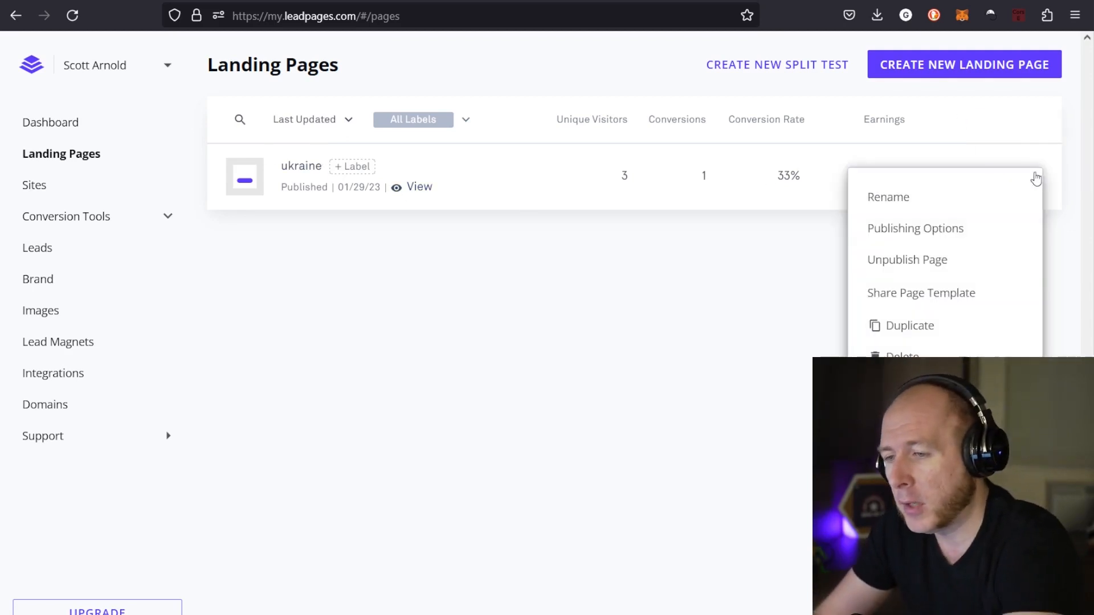
left_click(926, 323)
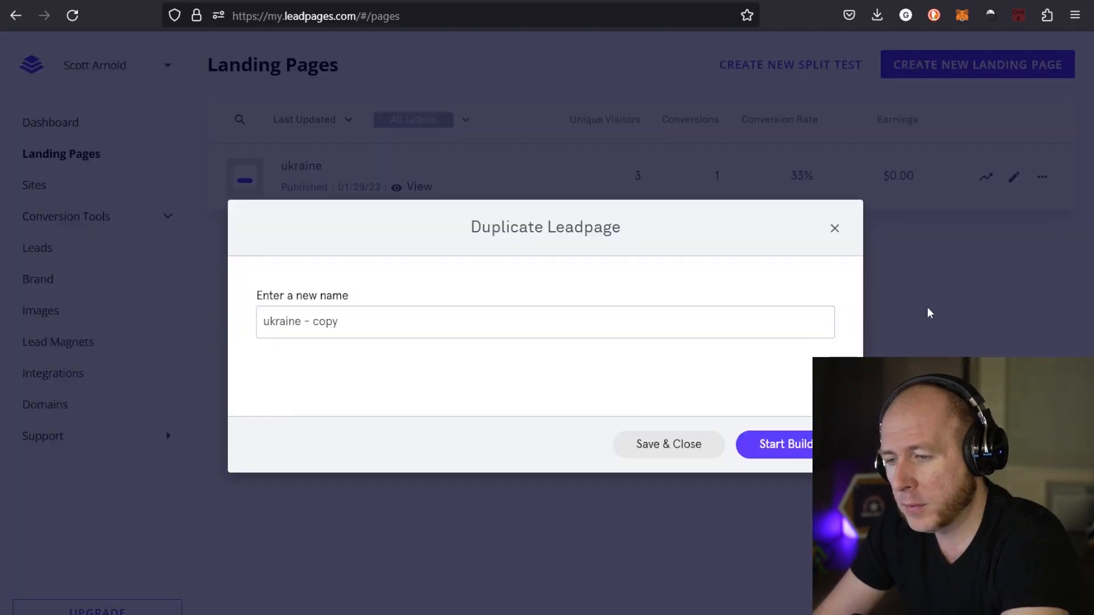
left_click(422, 320)
key("BackSpace")
key("BackSpace")
key("BackSpace")
key("BackSpace")
type("A")
key("Return")
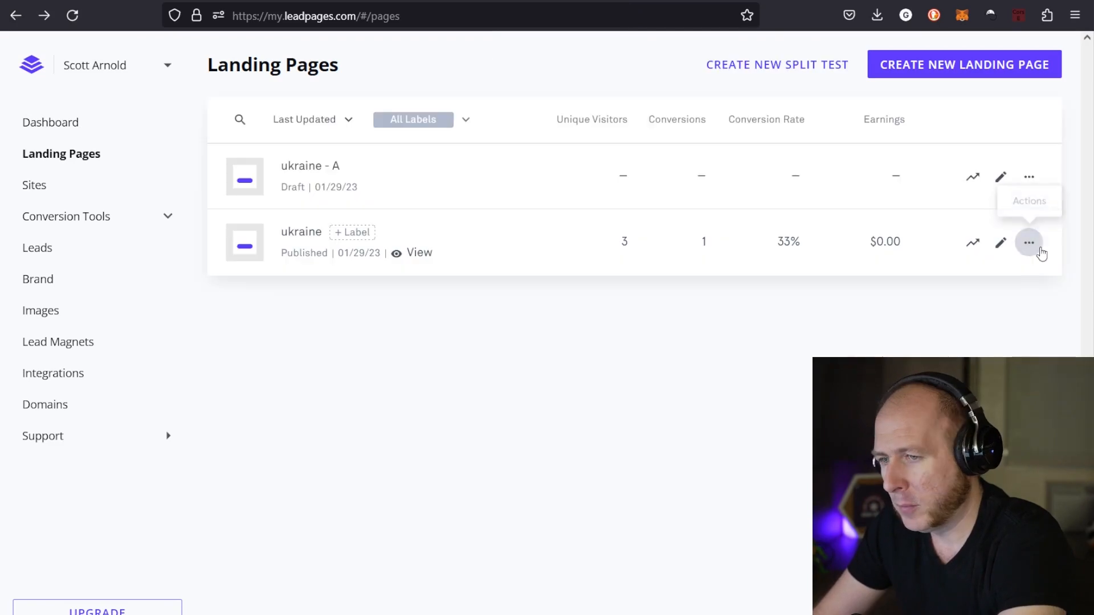
Duplicate the original ukraine landing page under the name "ukraine - B"
left_click(1030, 244)
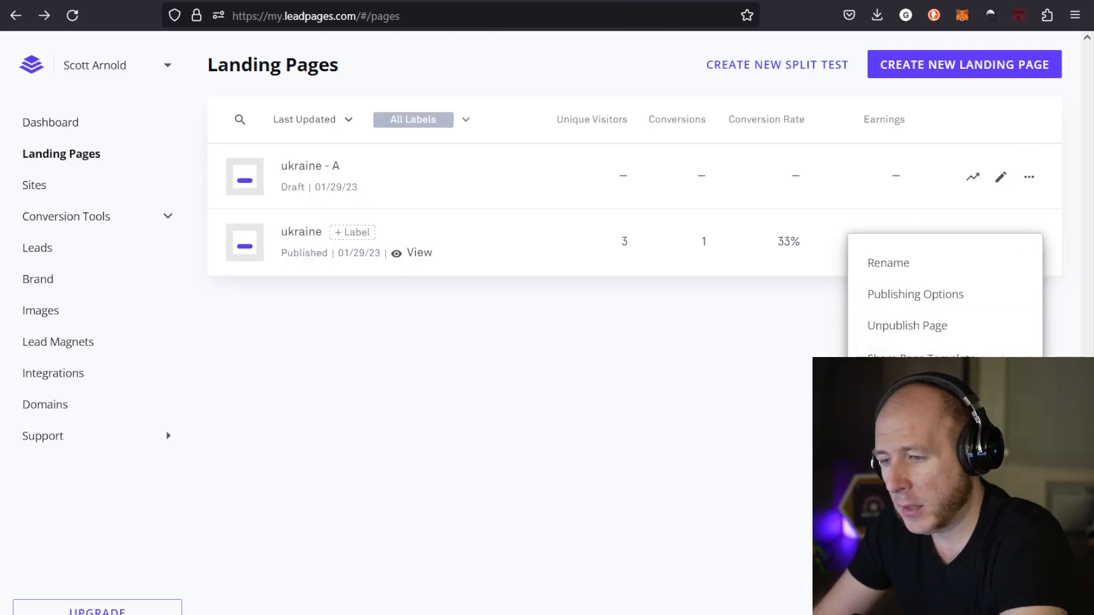
left_click(912, 388)
double_click(408, 329)
type("B")
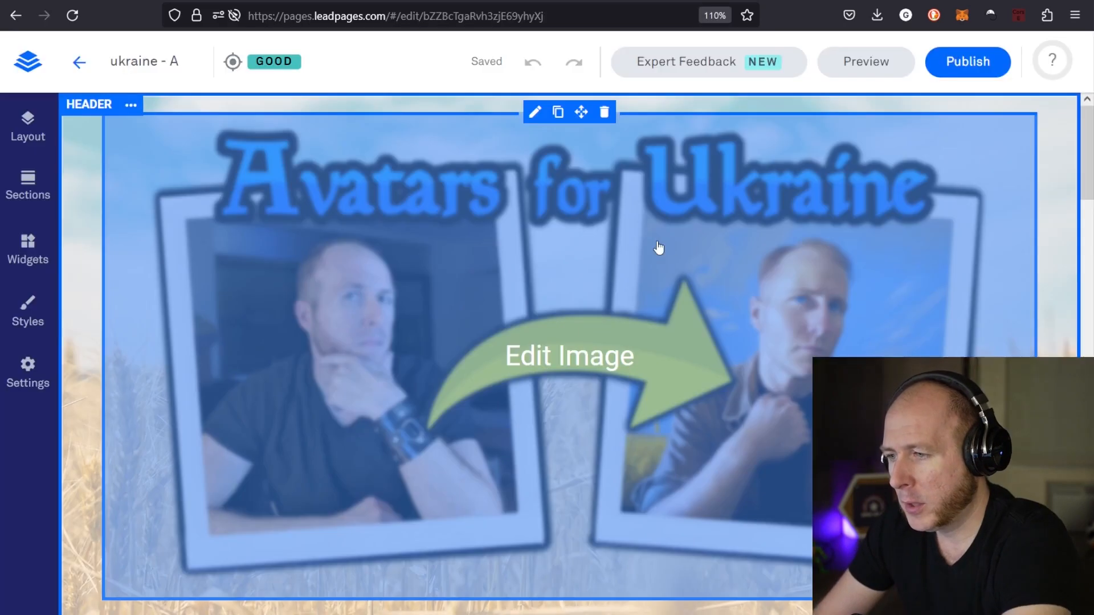
On the ukraine - A page, replace the form section's morena_vert.png image with the library's stacked picture of the man's avatar and photo
scroll(659, 249, "down", 7)
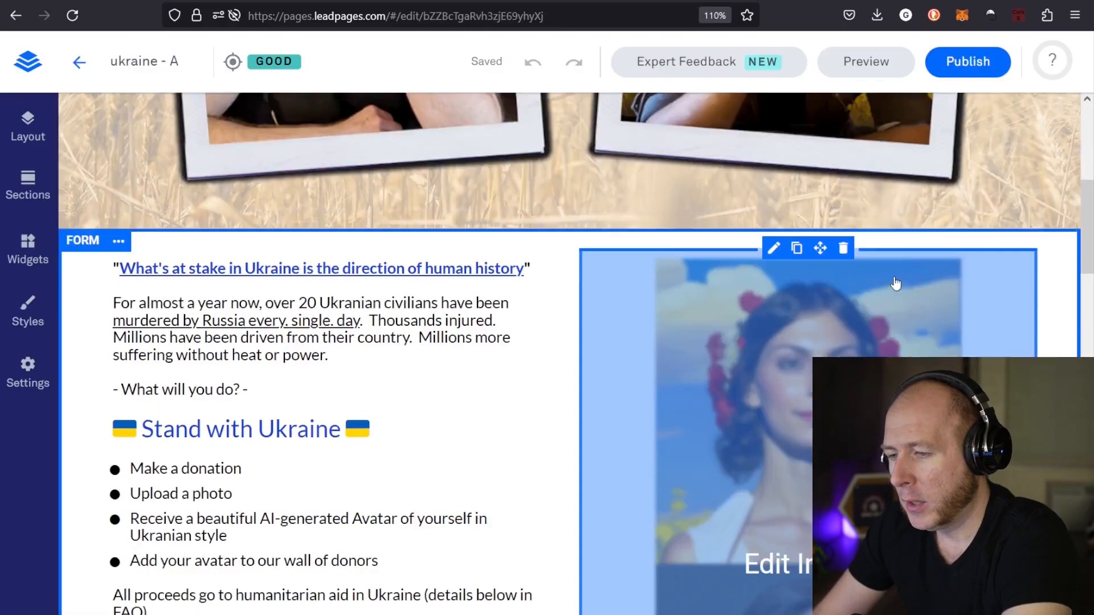
scroll(806, 274, "up", 3)
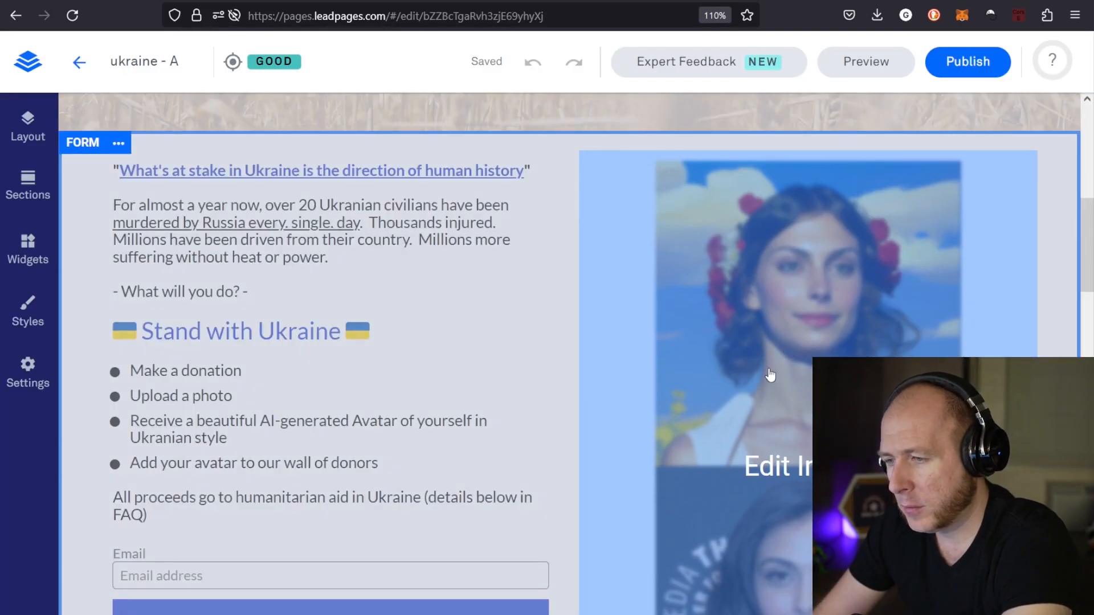
scroll(809, 354, "down", 3)
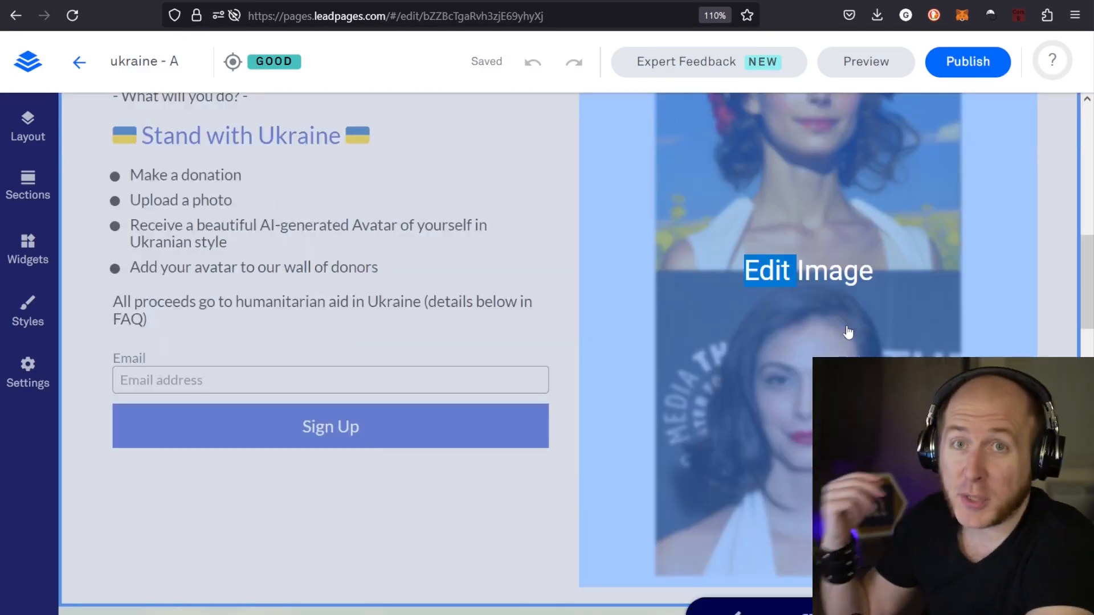
scroll(547, 353, "down", 3)
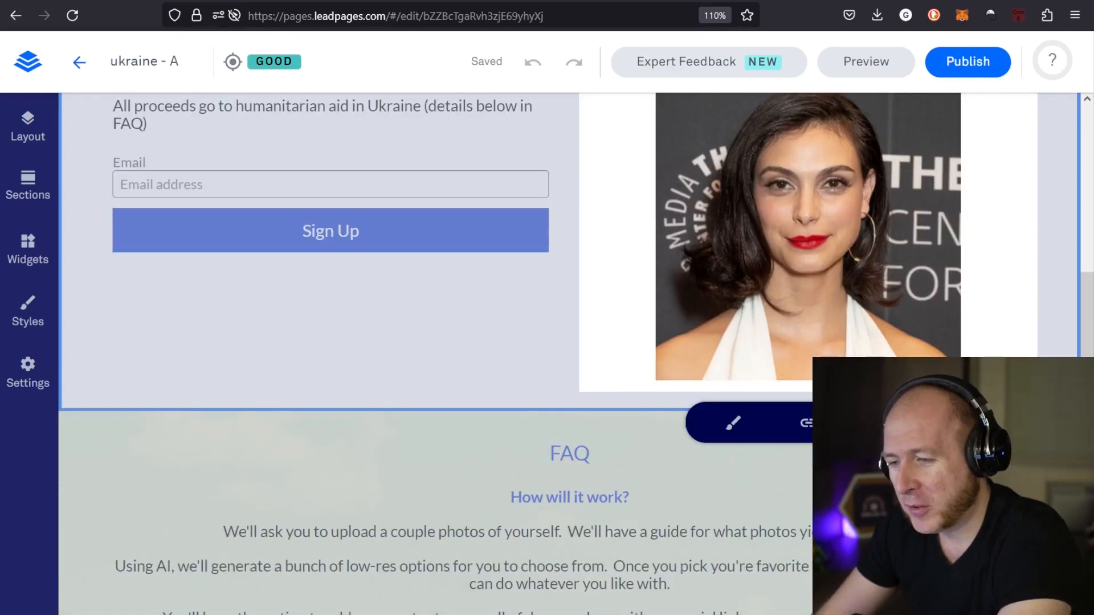
left_click(860, 331)
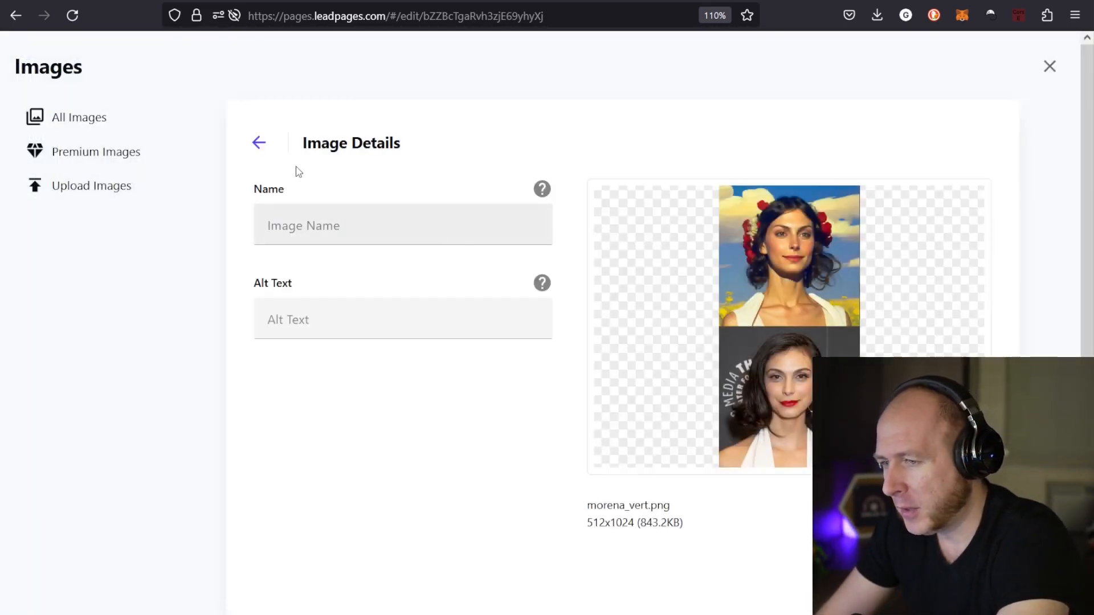
left_click(62, 132)
left_click(643, 262)
scroll(943, 193, "down", 7)
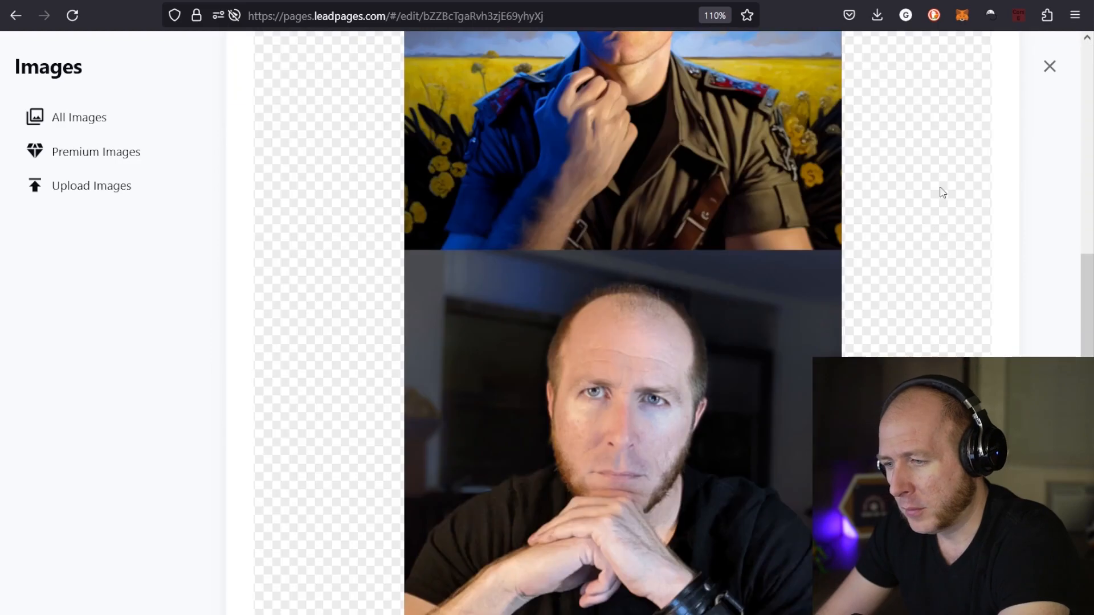
scroll(956, 221, "up", 3)
scroll(956, 221, "down", 5)
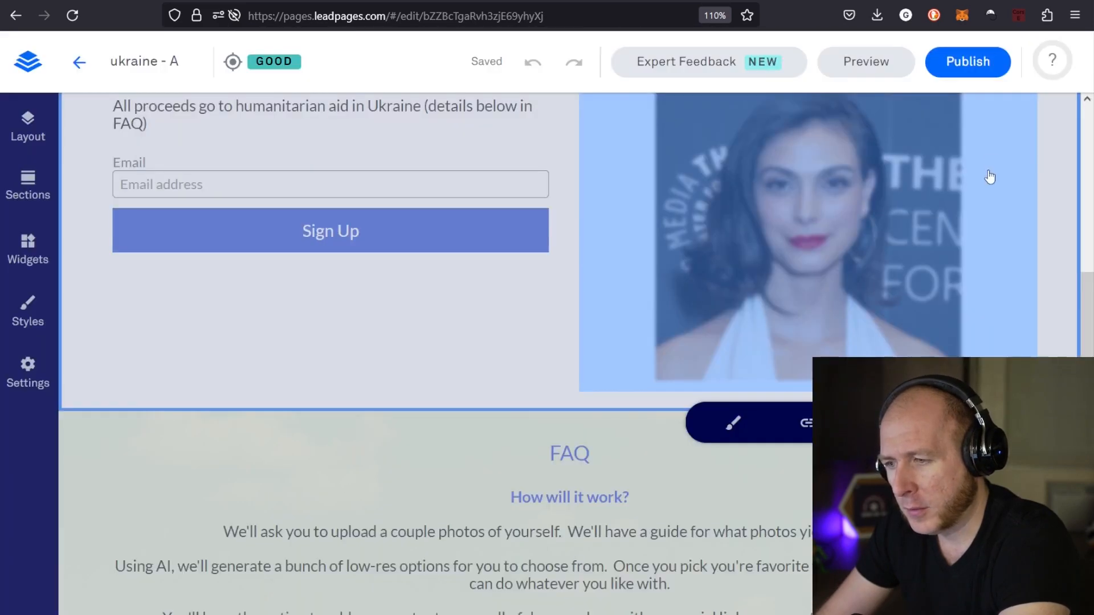
scroll(989, 178, "up", 5)
Publish the ukraine - A page under the slug ukraine-a, and publish the ukraine - B page as well
left_click(951, 66)
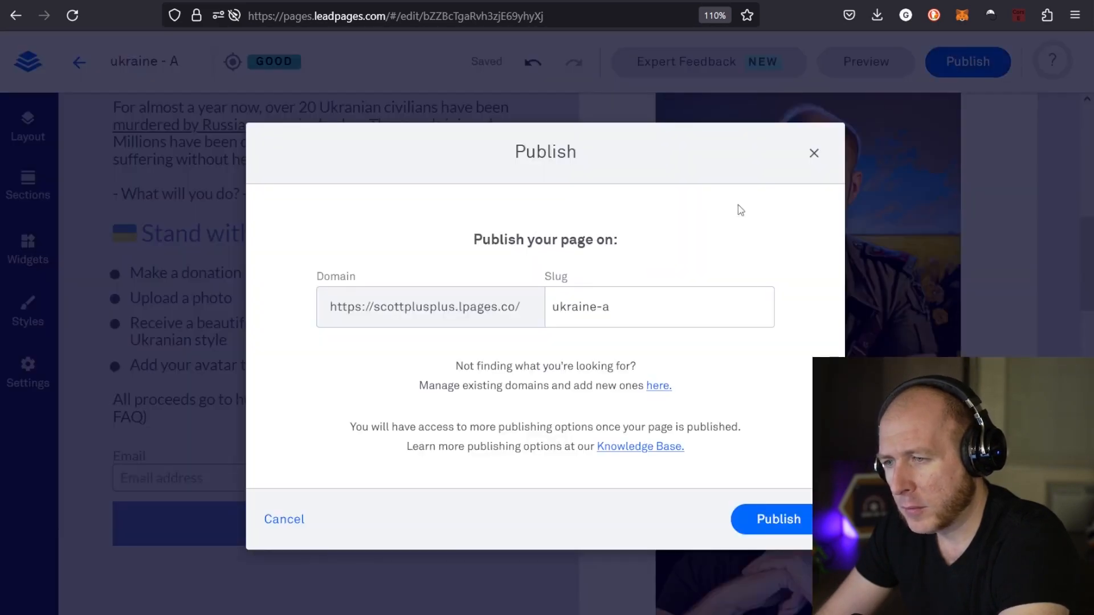
left_click(777, 520)
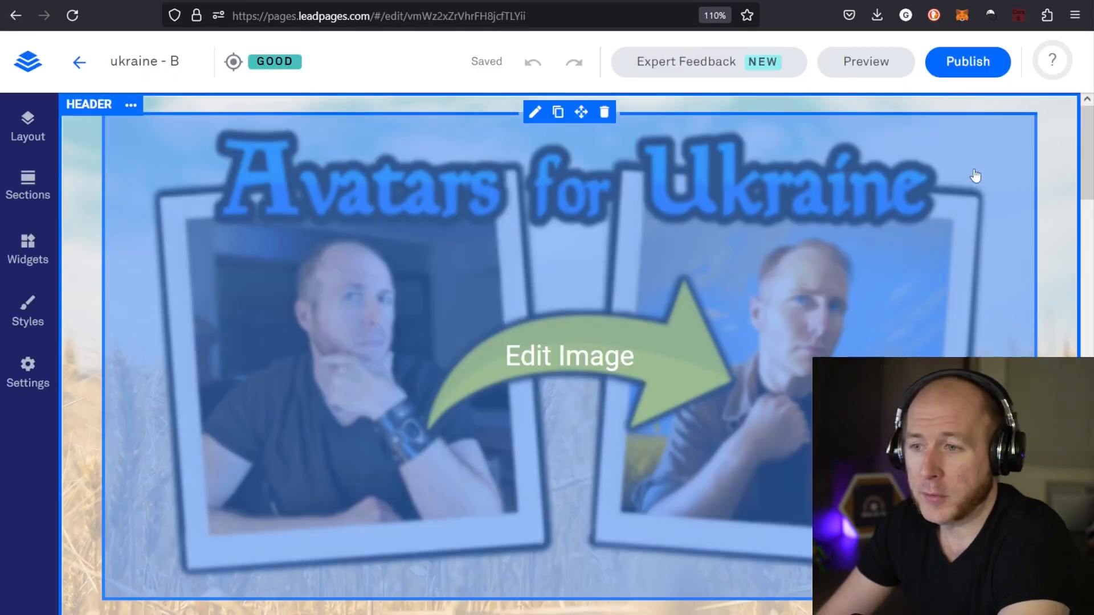
scroll(859, 263, "down", 5)
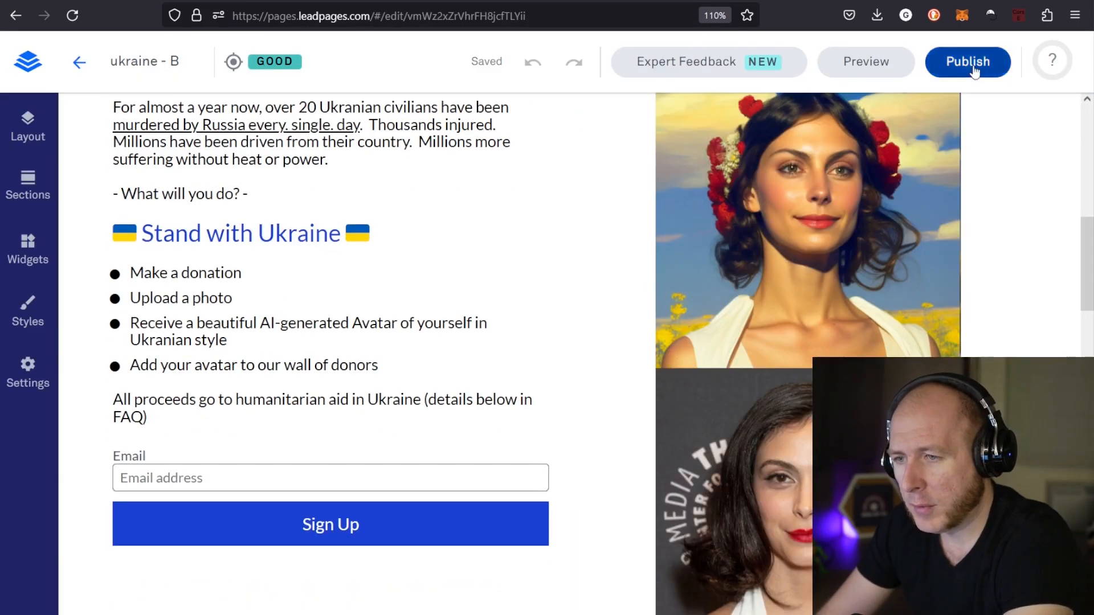
left_click(972, 67)
left_click(779, 533)
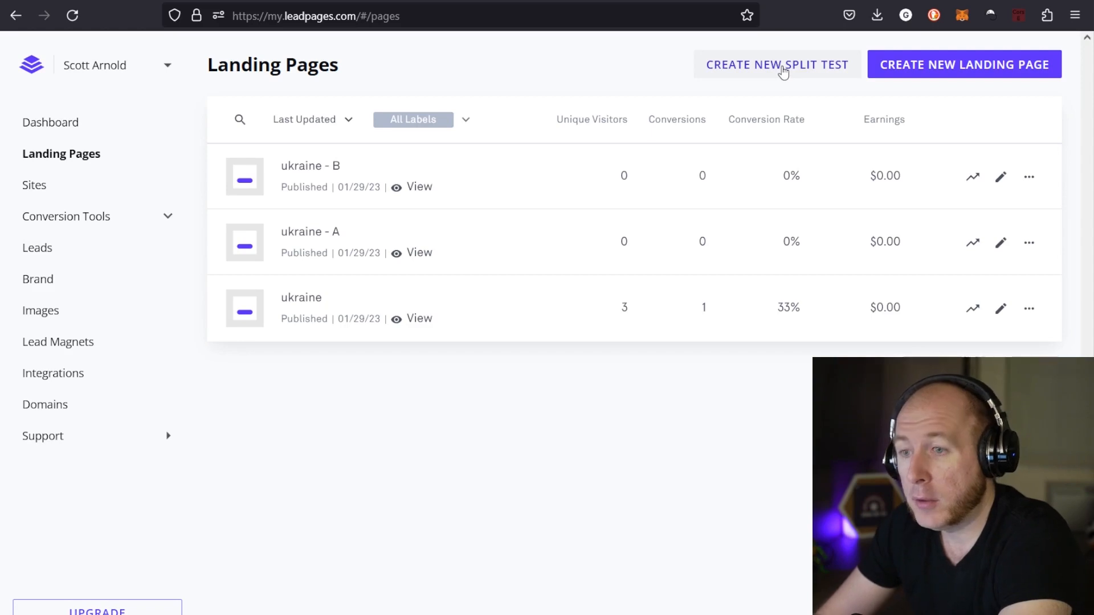
Create a split test with ukraine - B as the control page and the existing ukraine - A page as its variation
left_click(782, 69)
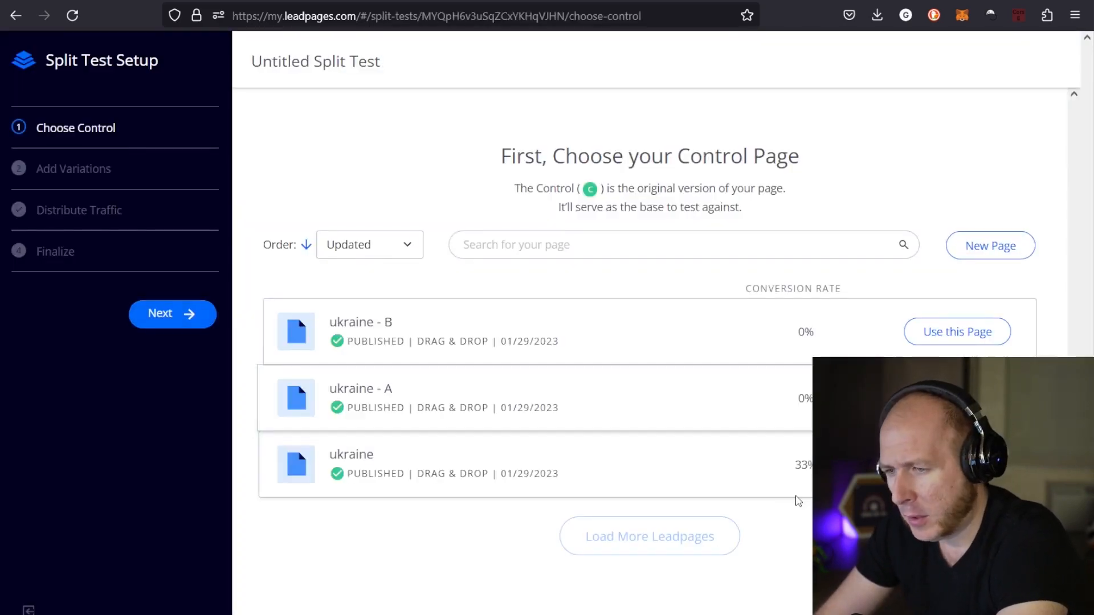
left_click(913, 345)
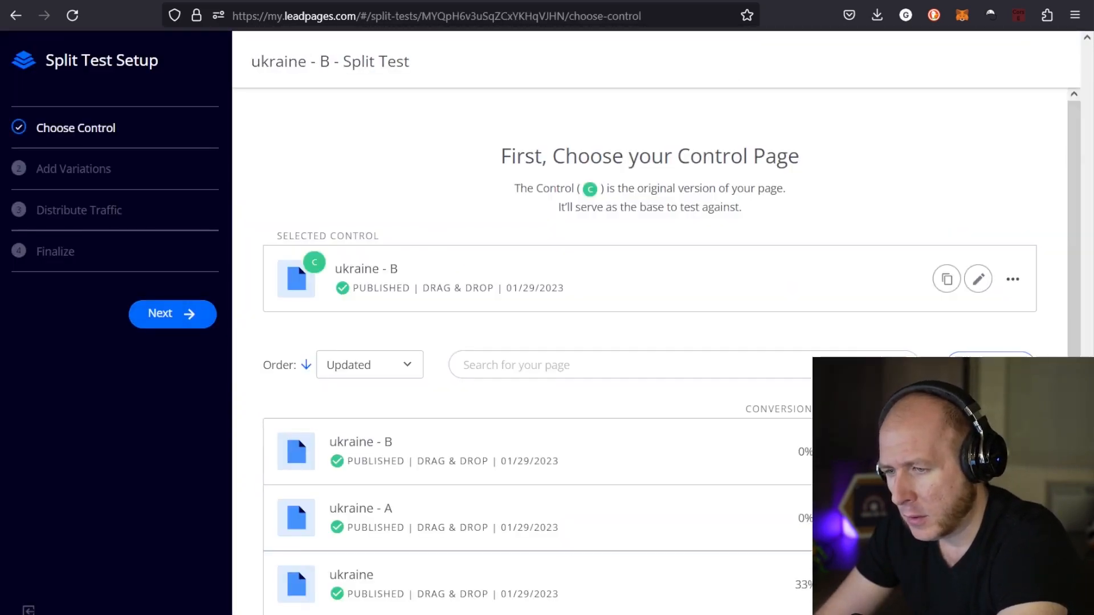
mouse_move(586, 316)
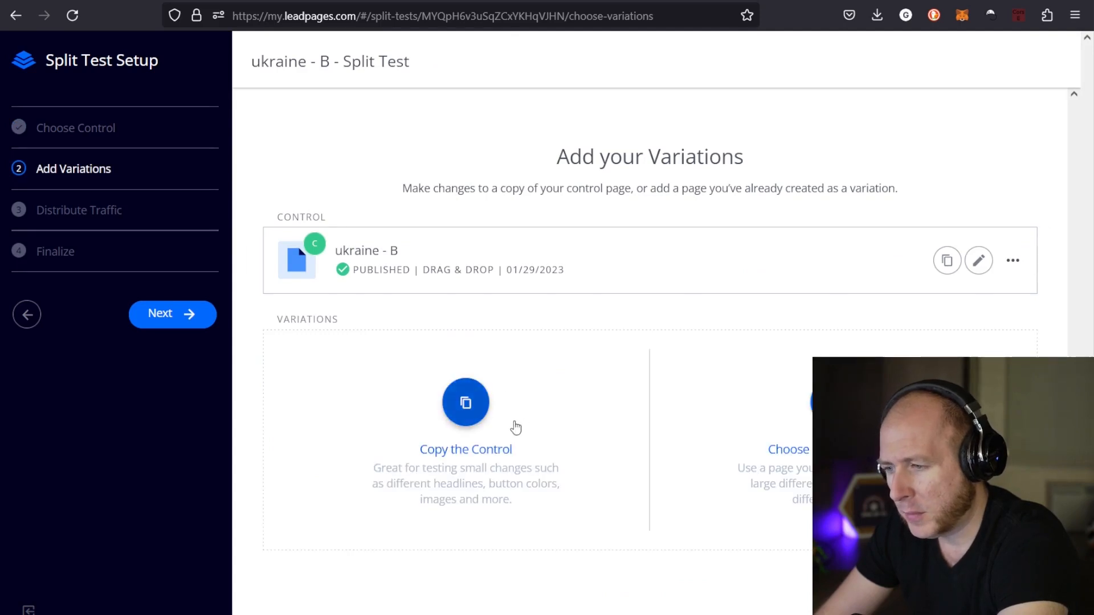
left_click(833, 403)
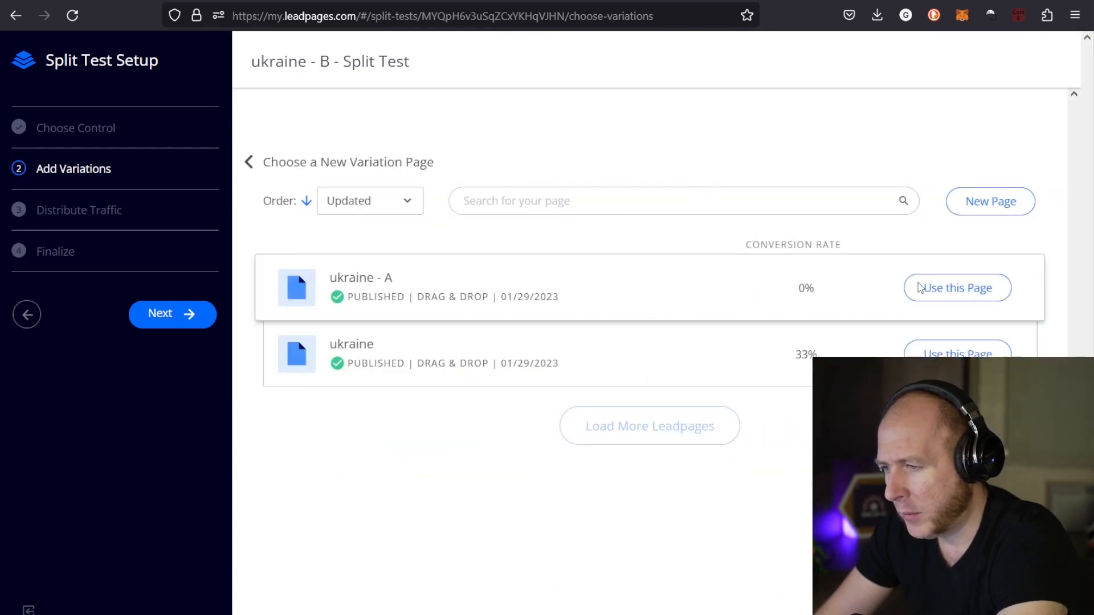
left_click(946, 287)
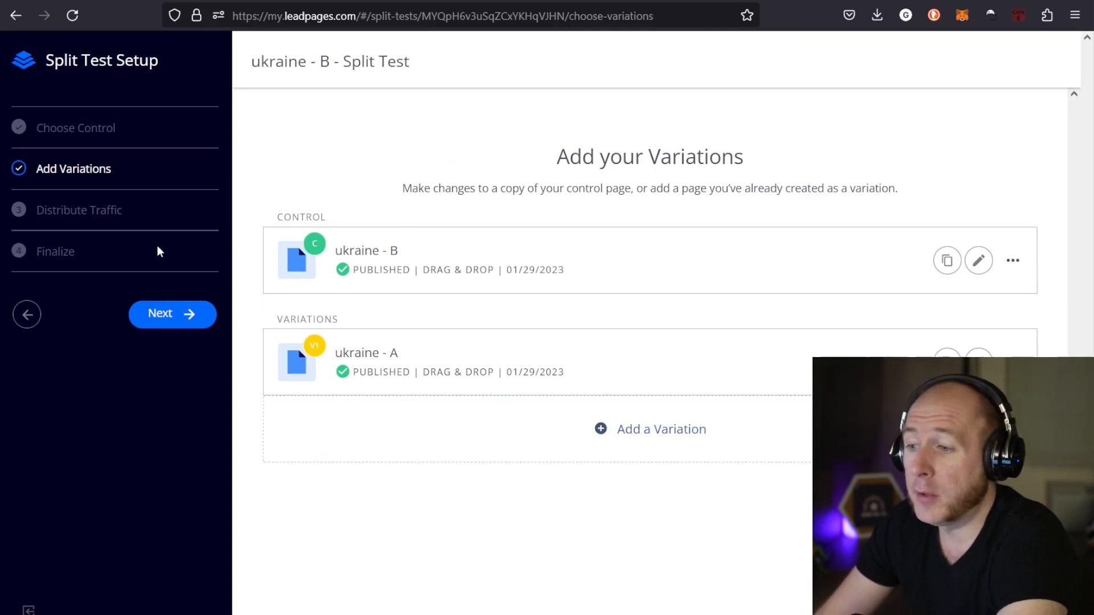
Keep visitor traffic at 50% for each page, review the summary and finalize the split test
left_click(169, 320)
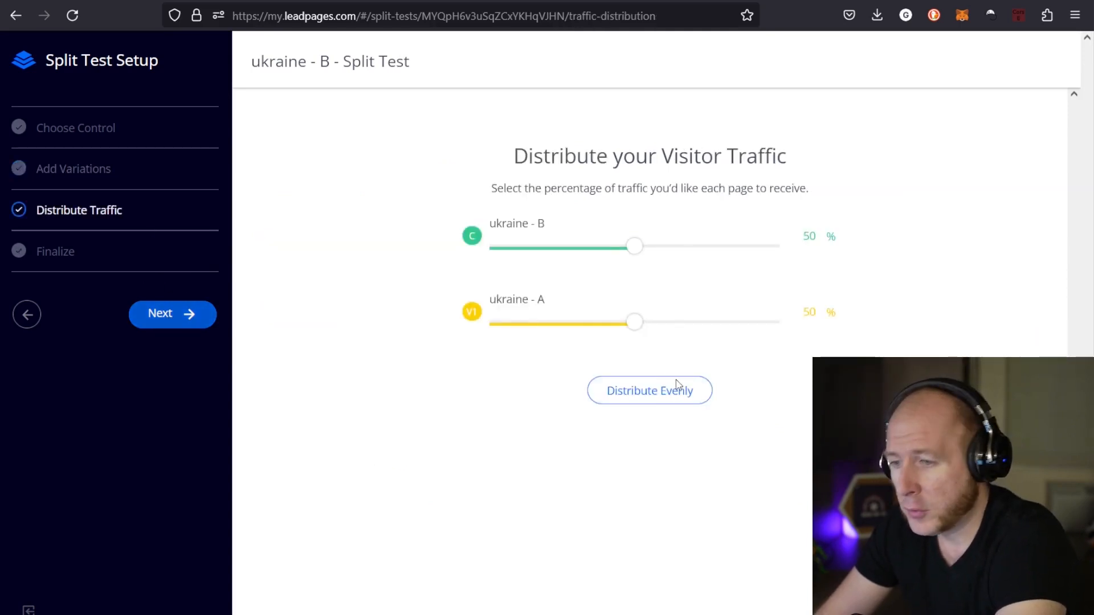
left_click(171, 310)
scroll(807, 383, "down", 4)
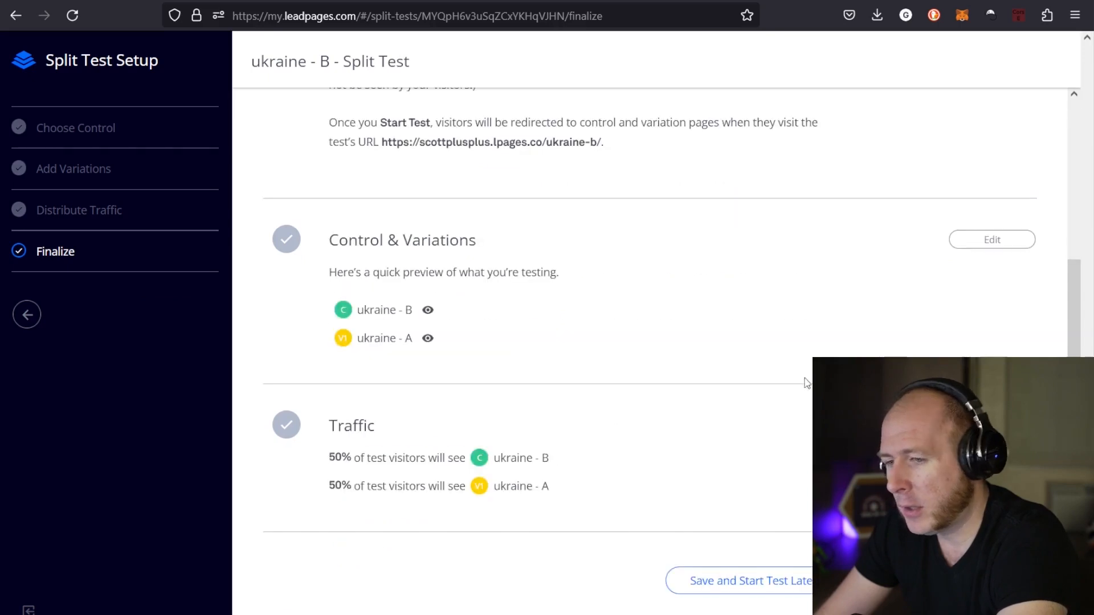
scroll(684, 370, "up", 4)
scroll(672, 353, "down", 4)
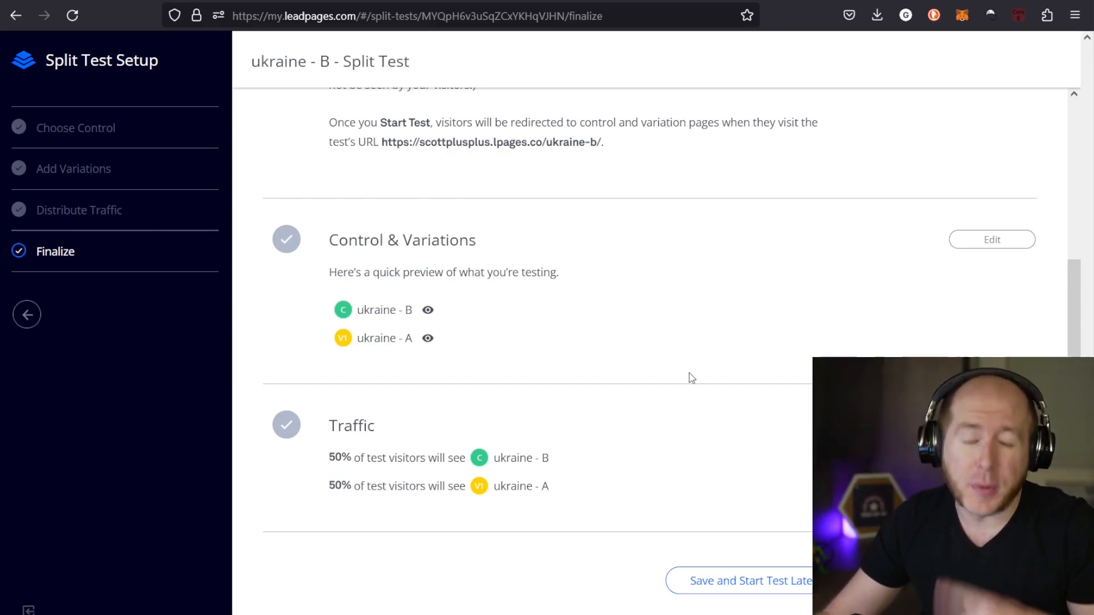
left_click(764, 581)
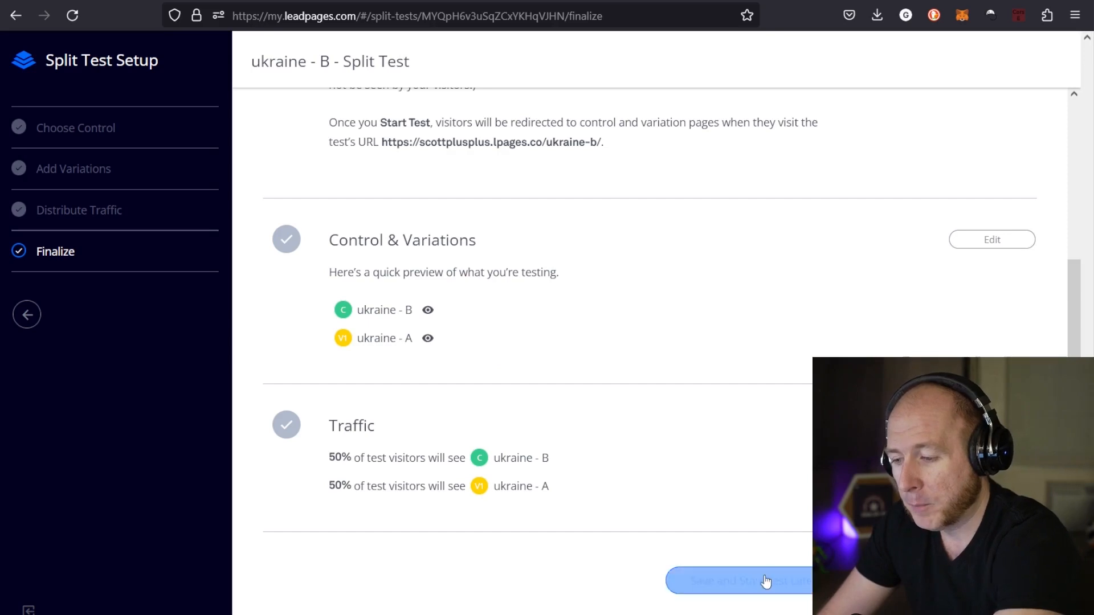
left_click_drag(603, 143, 386, 153)
key("ctrl+c")
left_click(1076, 15)
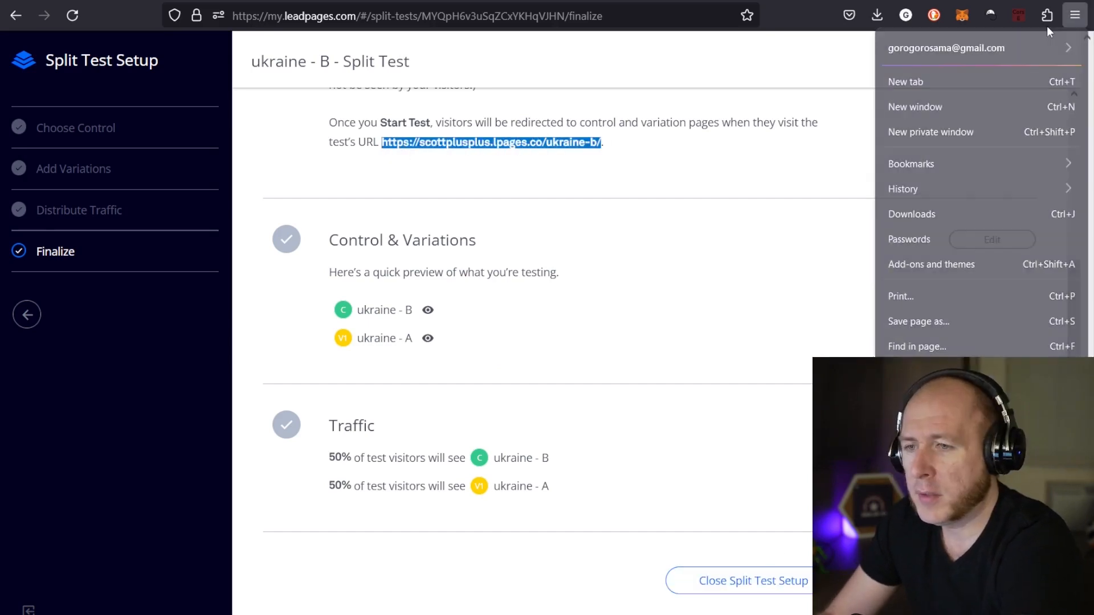
left_click(923, 127)
key("ctrl+v")
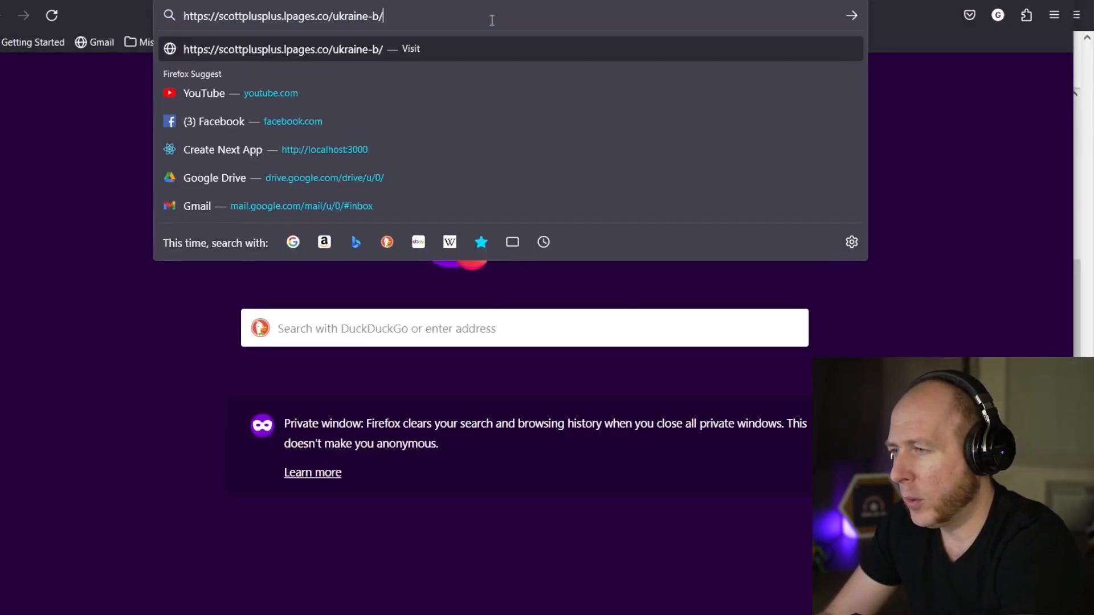
key("Return")
scroll(629, 223, "down", 10)
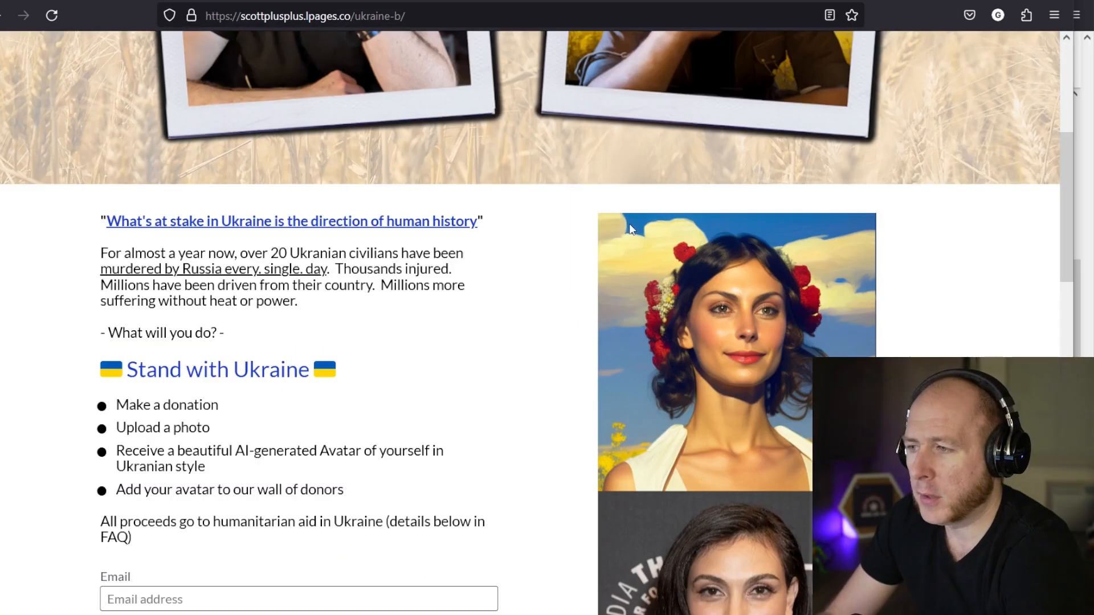
scroll(436, 61, "up", 10)
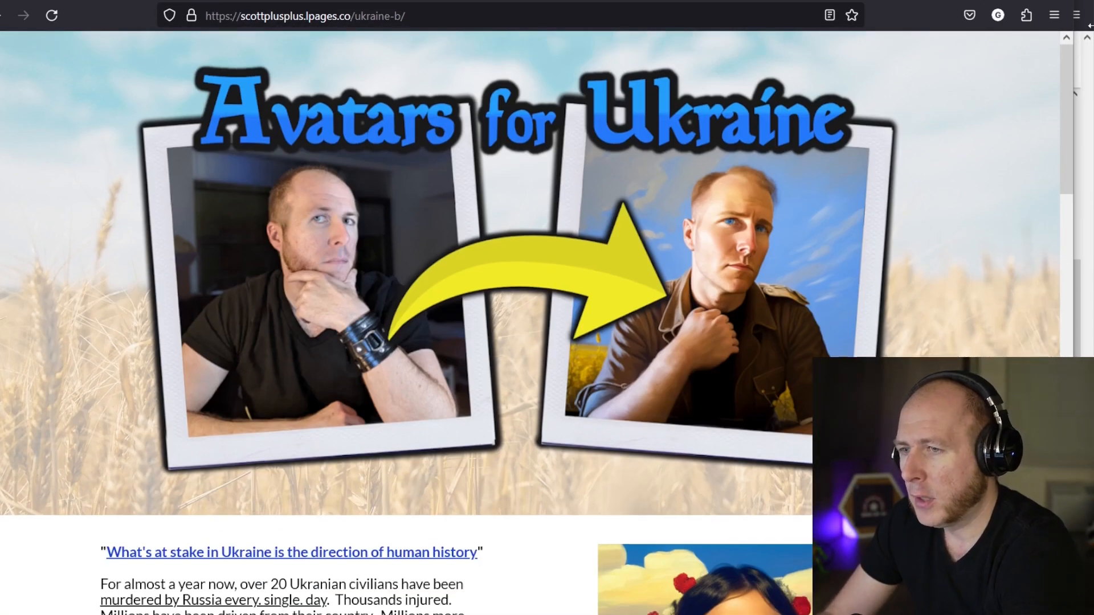
Load the same test URL in another private window, compare the form image served, and return to the split test setup
left_click(505, 16)
left_click(1051, 21)
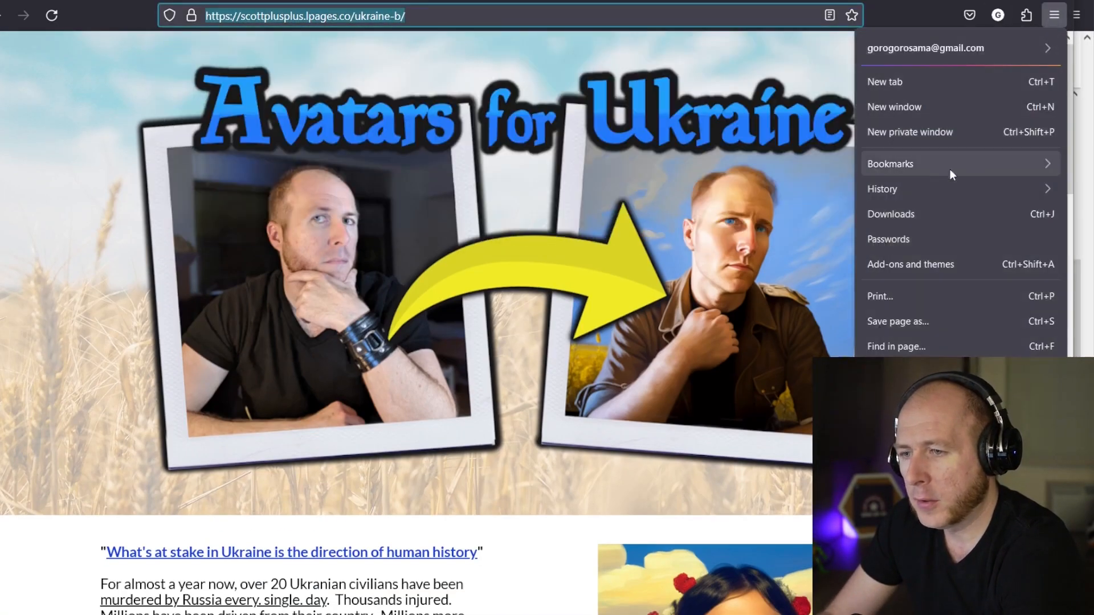
left_click(933, 129)
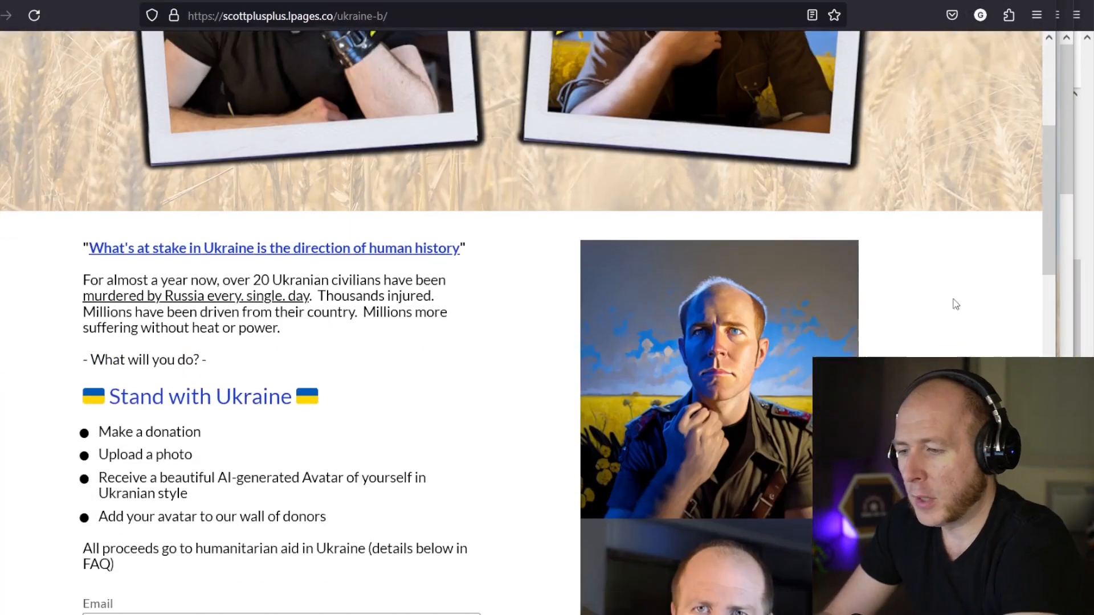
scroll(958, 307, "down", 5)
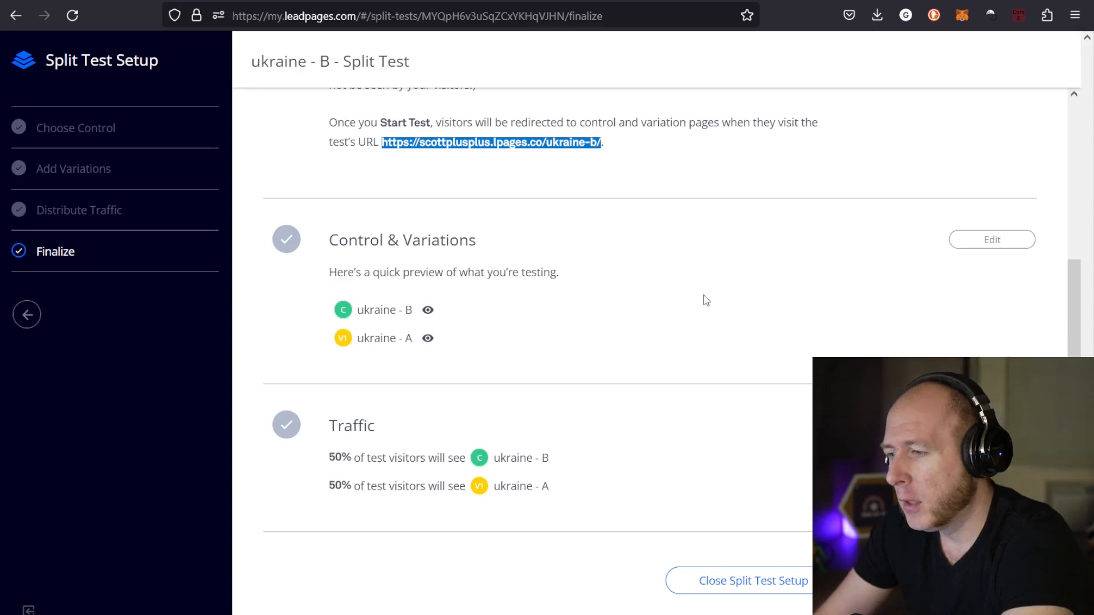
left_click(791, 200)
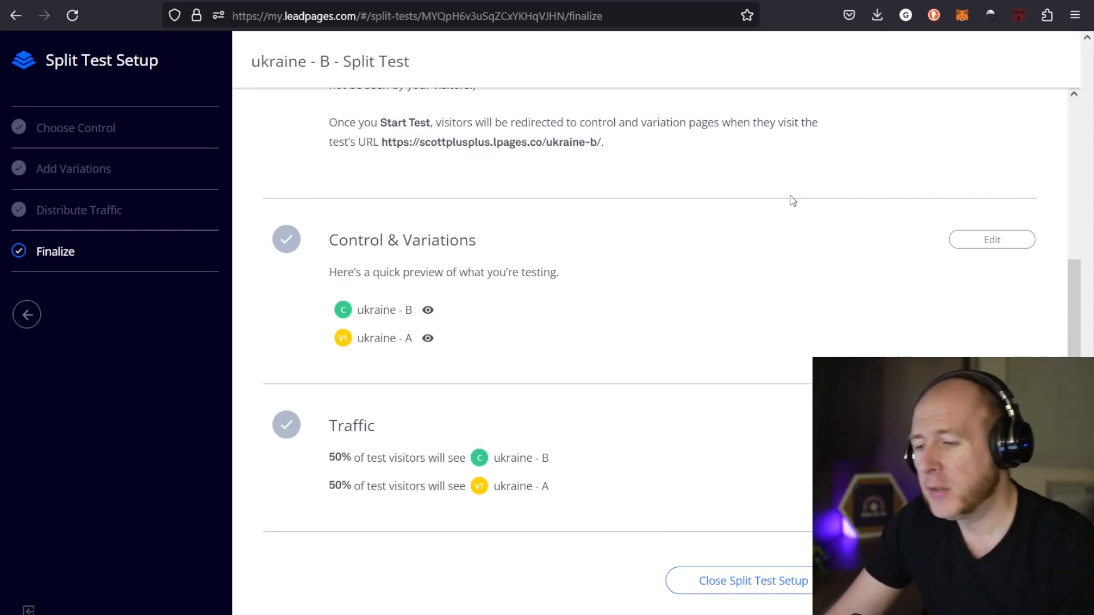